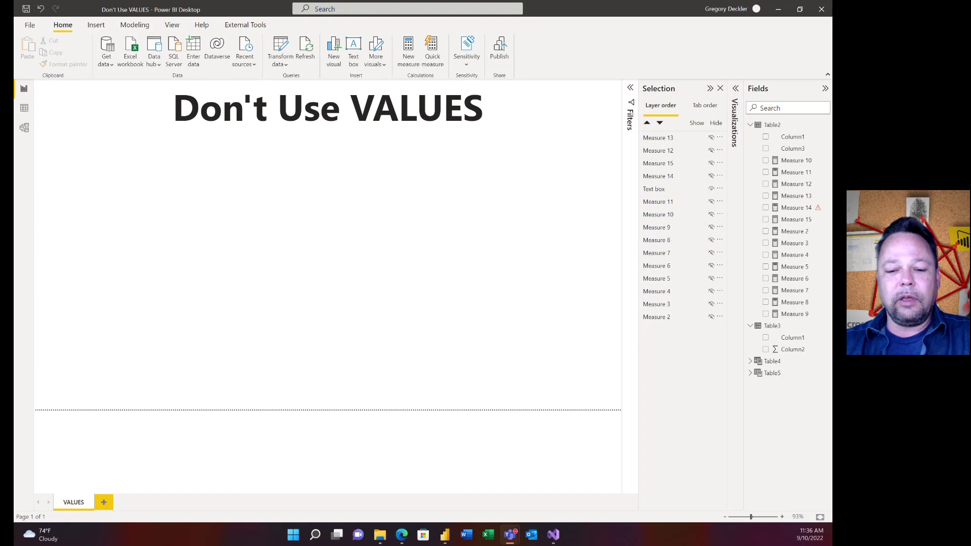
Switch to the Edge window with the "Soapbox Series: Adding No VALUE(S)" blog post and read through its VALUE and VALUES sections
mouse_move(402, 532)
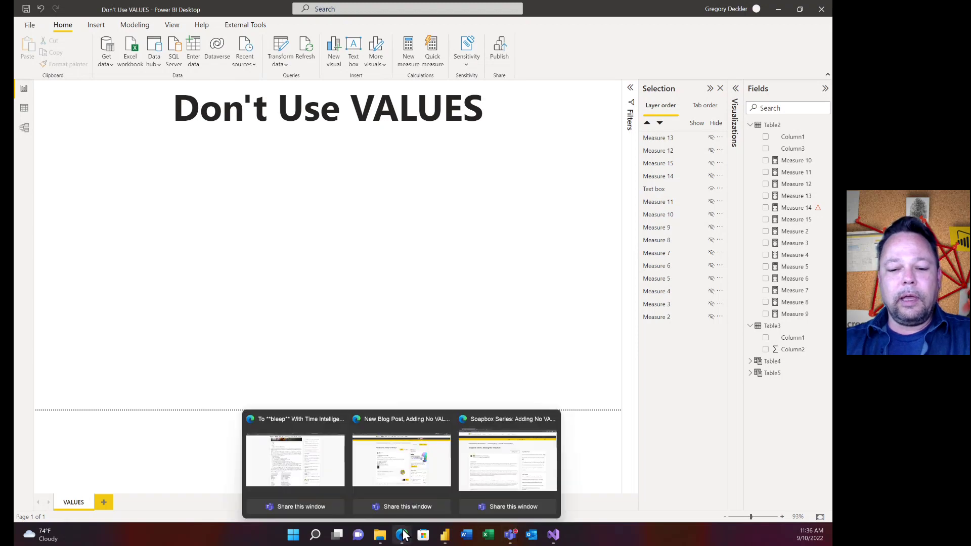
click(488, 460)
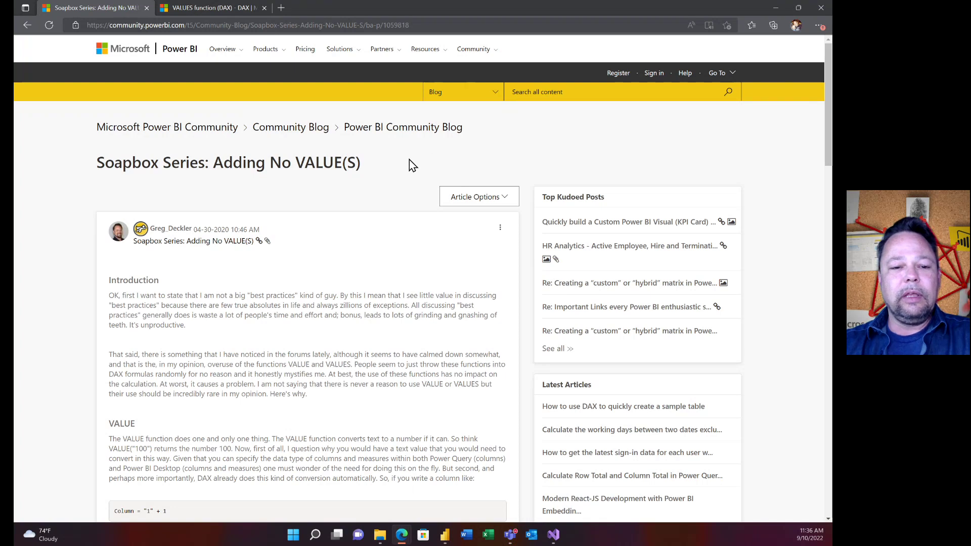
scroll(408, 161, down, 5)
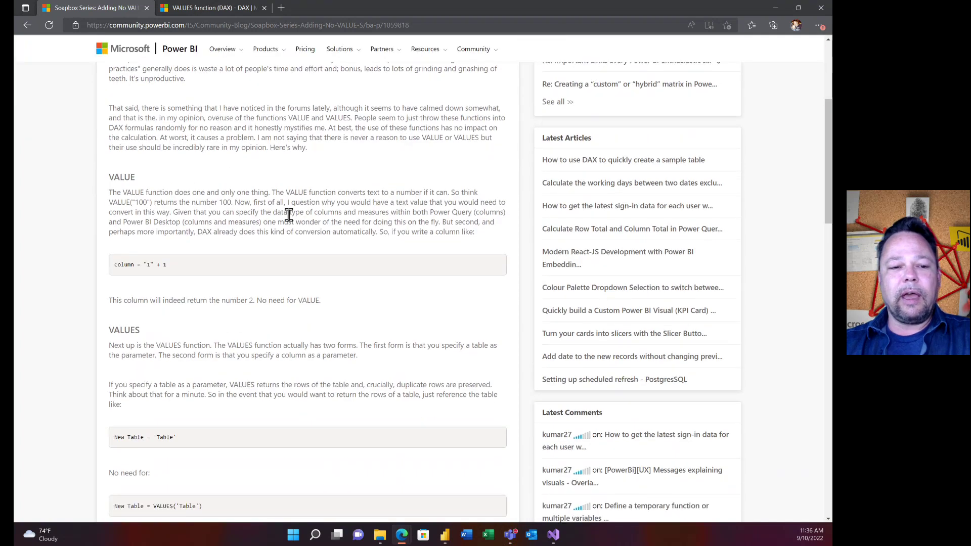
scroll(286, 207, down, 3)
scroll(310, 194, down, 4)
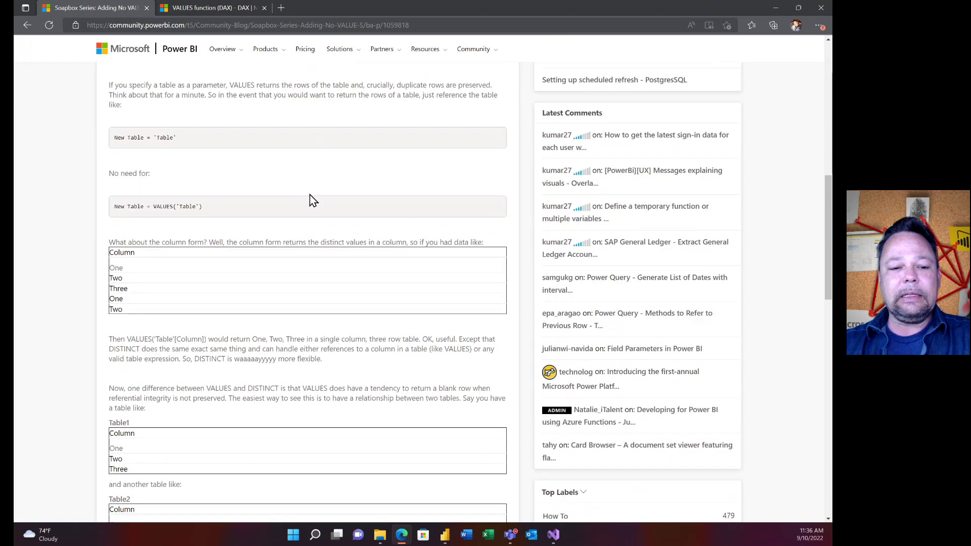
scroll(320, 197, down, 2)
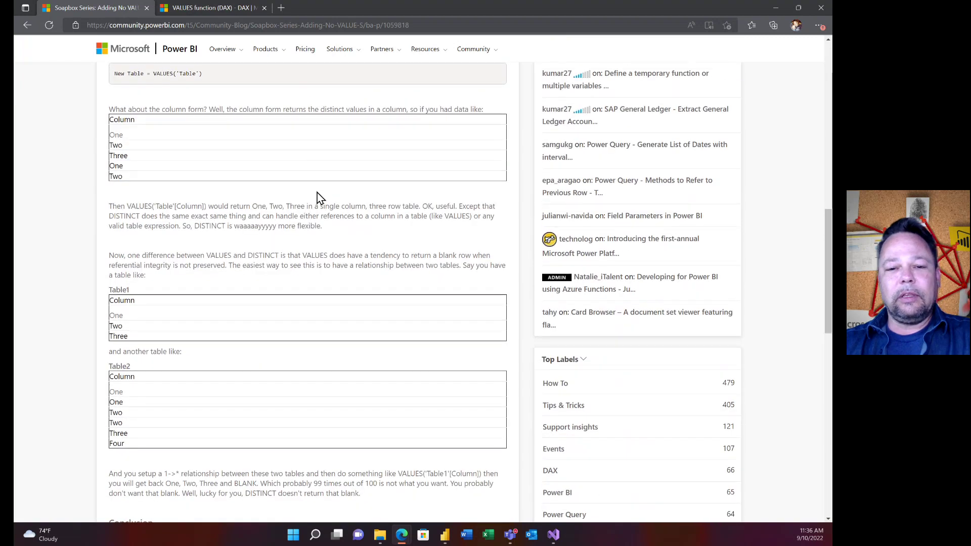
scroll(320, 198, up, 7)
scroll(320, 197, up, 5)
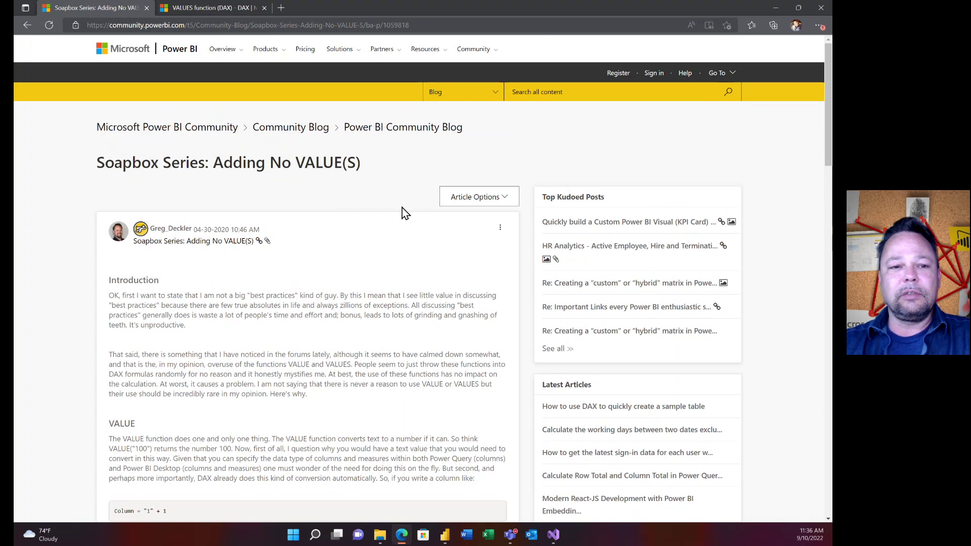
Examine the Microsoft DAX documentation for VALUES, highlighting the Related functions passage about the blank value, and return to Power BI Desktop
click(212, 11)
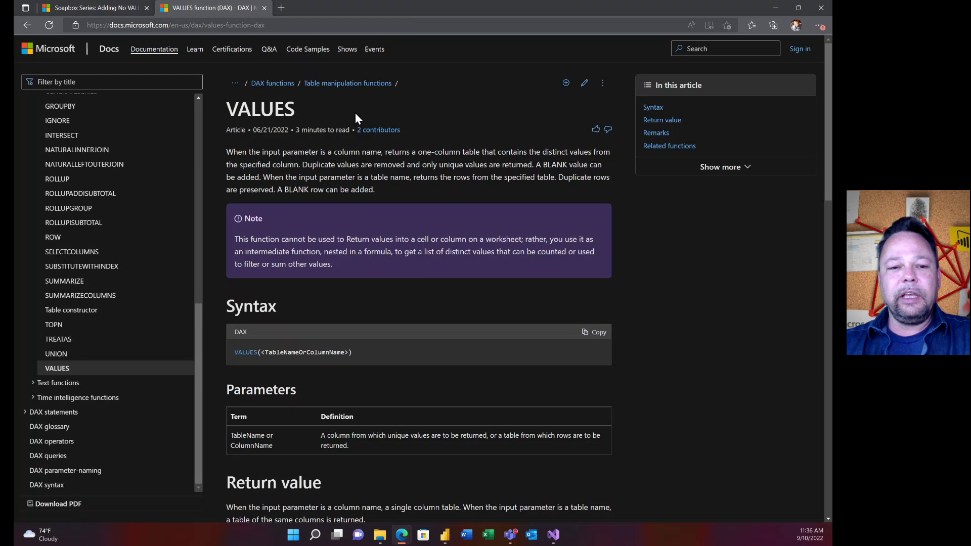
scroll(575, 127, down, 9)
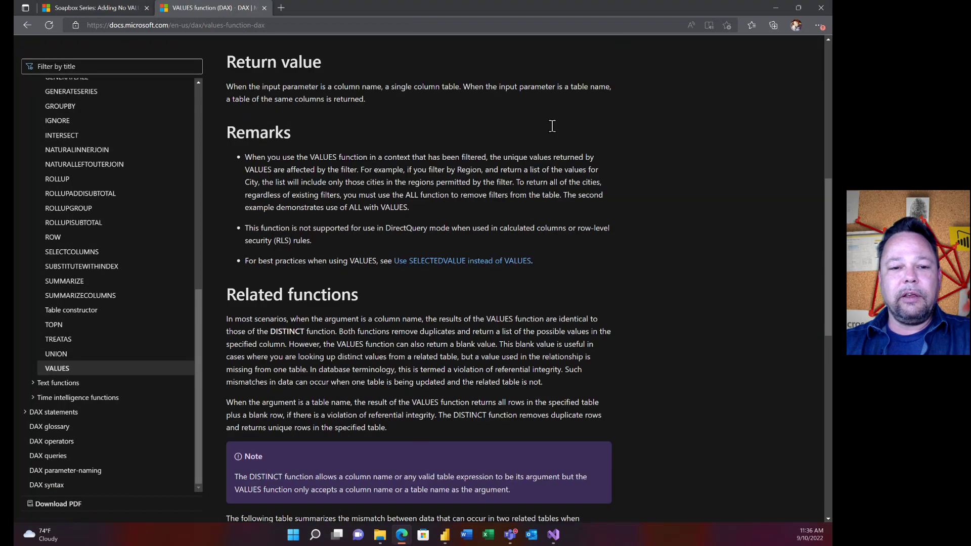
scroll(552, 127, down, 4)
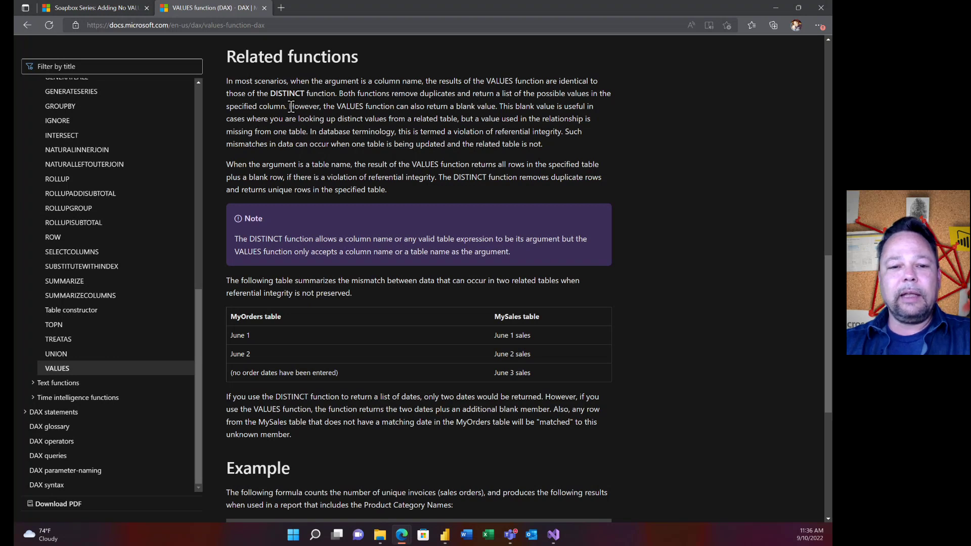
drag(291, 107, 564, 134)
click(502, 107)
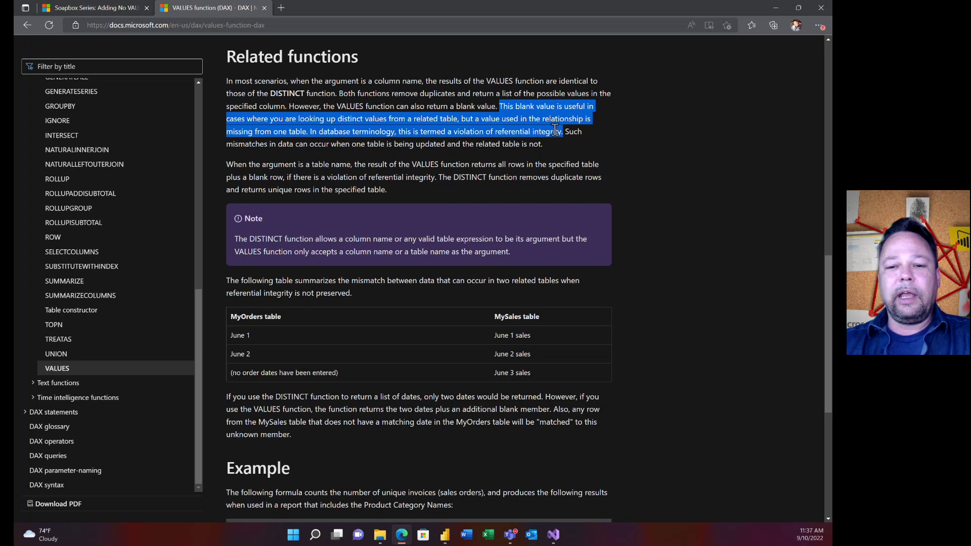
click(551, 125)
drag(557, 107, 585, 108)
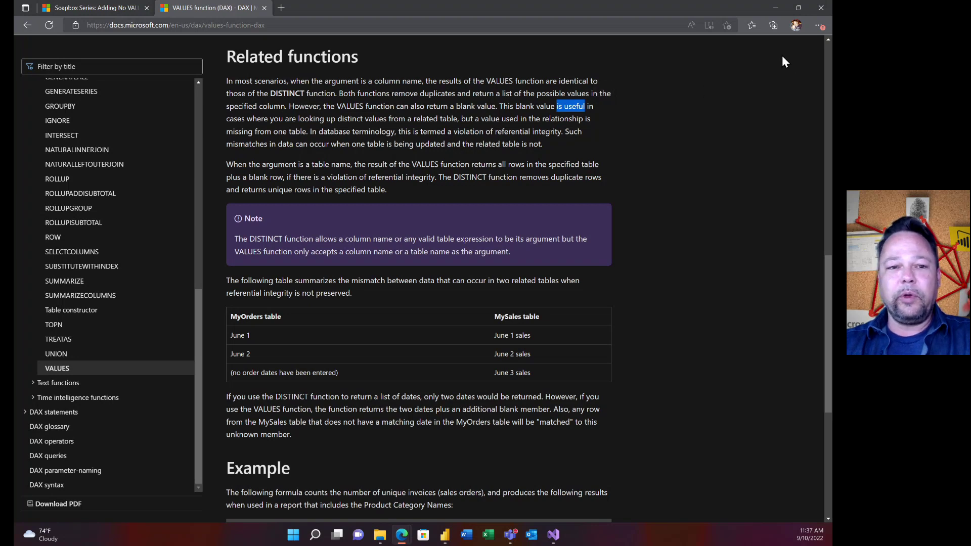
click(777, 8)
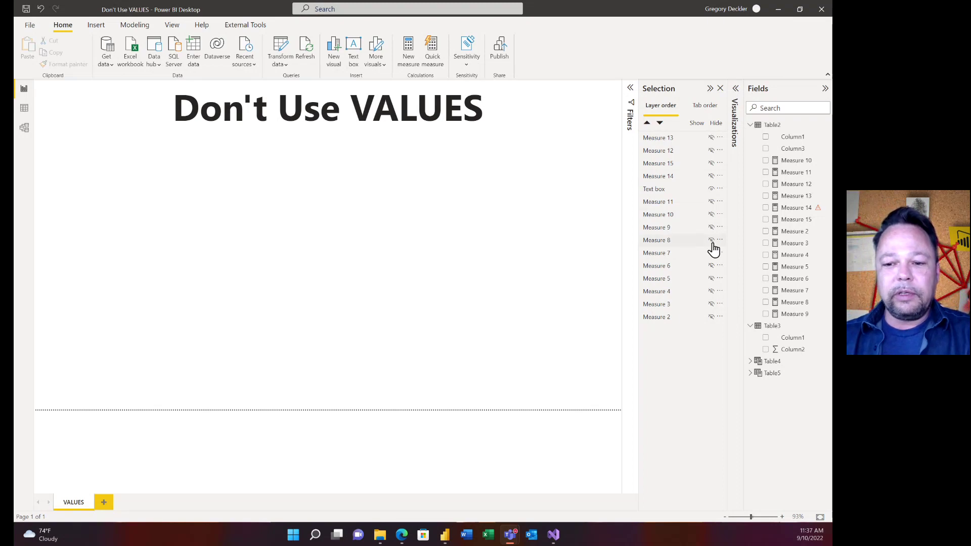
Examine the data in Table2 and Table3 and the relationship between their Column1 fields, and return to the report page
click(796, 234)
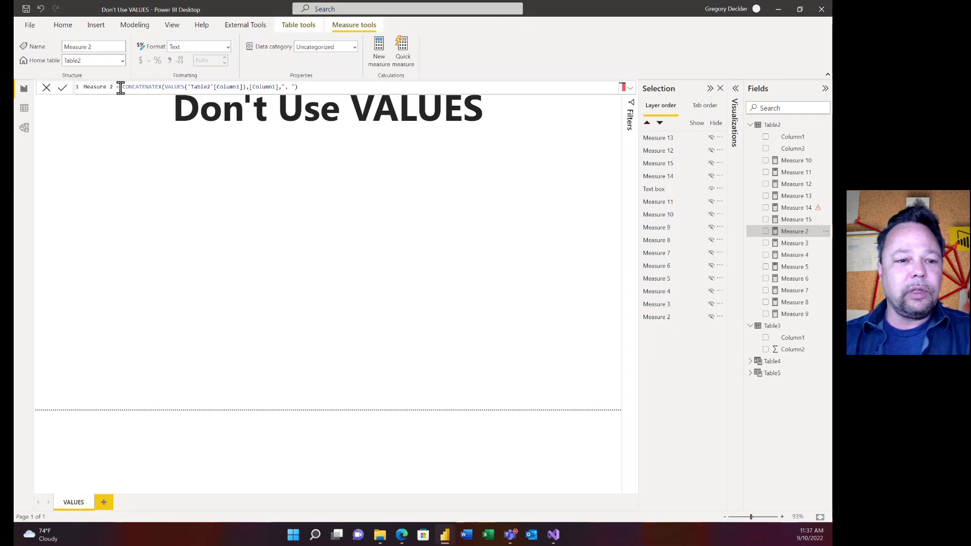
click(25, 116)
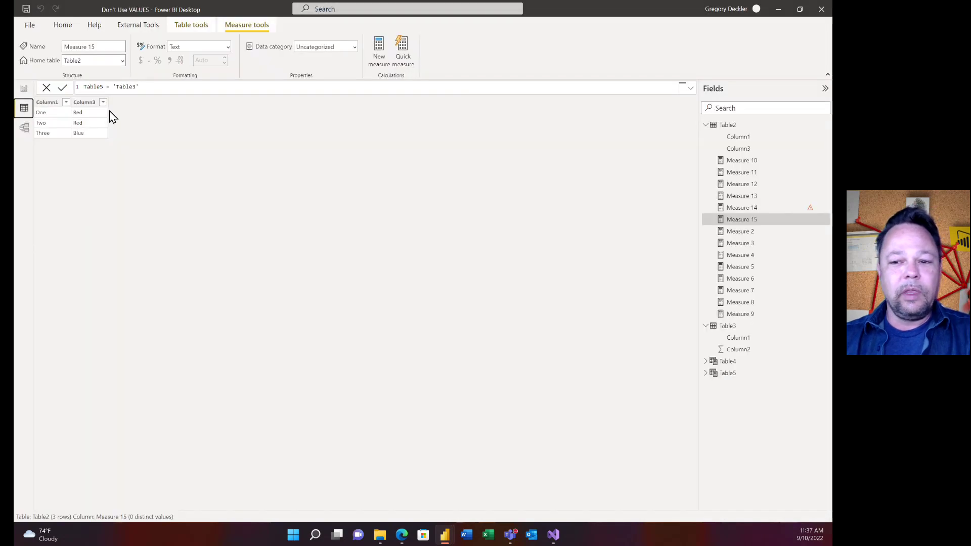
click(732, 125)
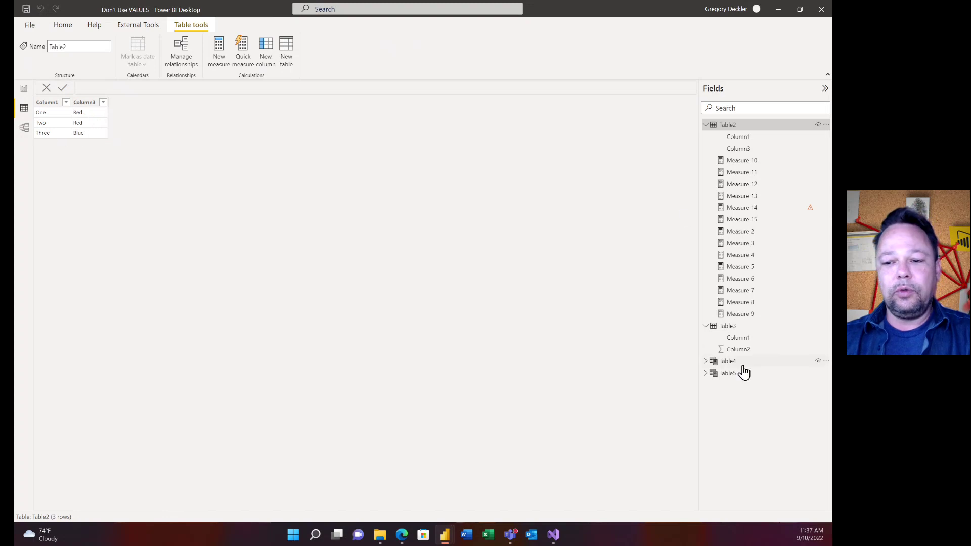
click(728, 329)
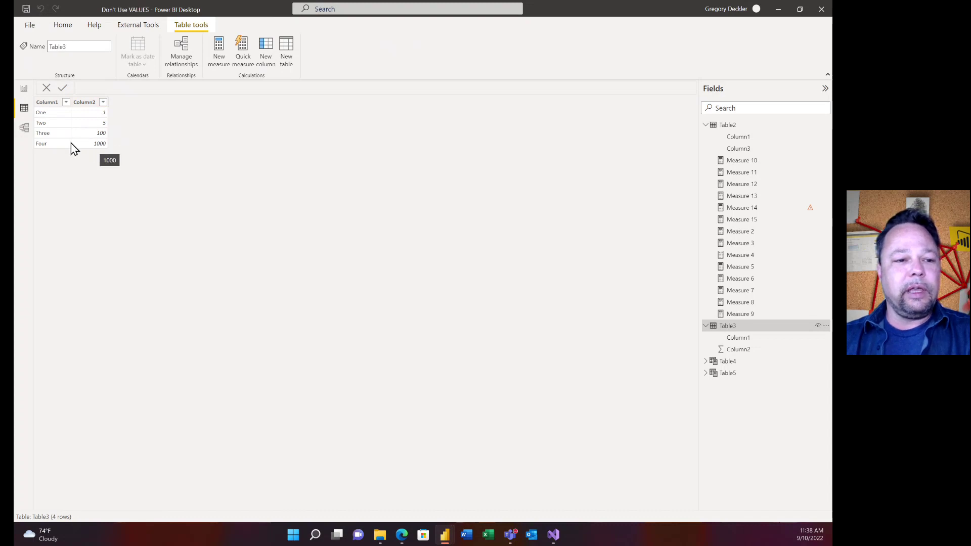
click(24, 129)
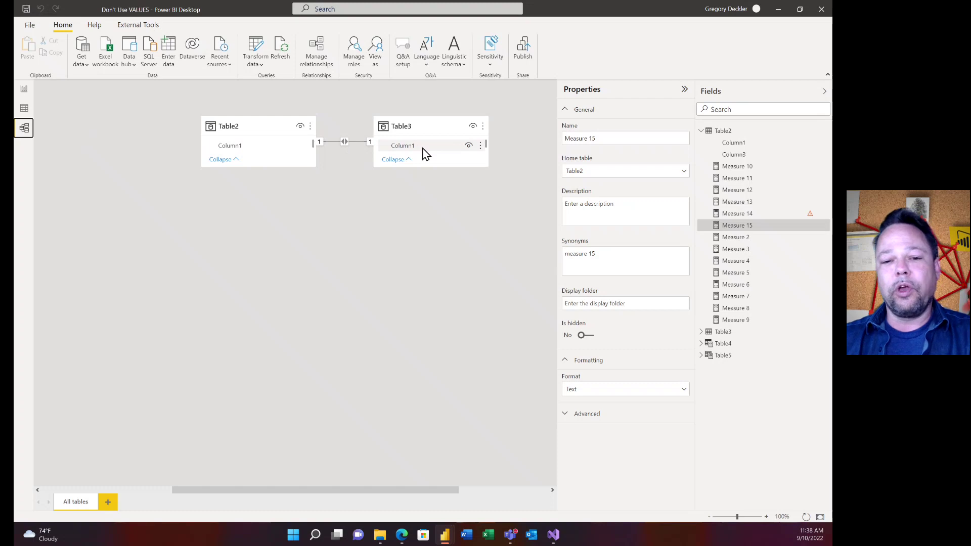
click(26, 92)
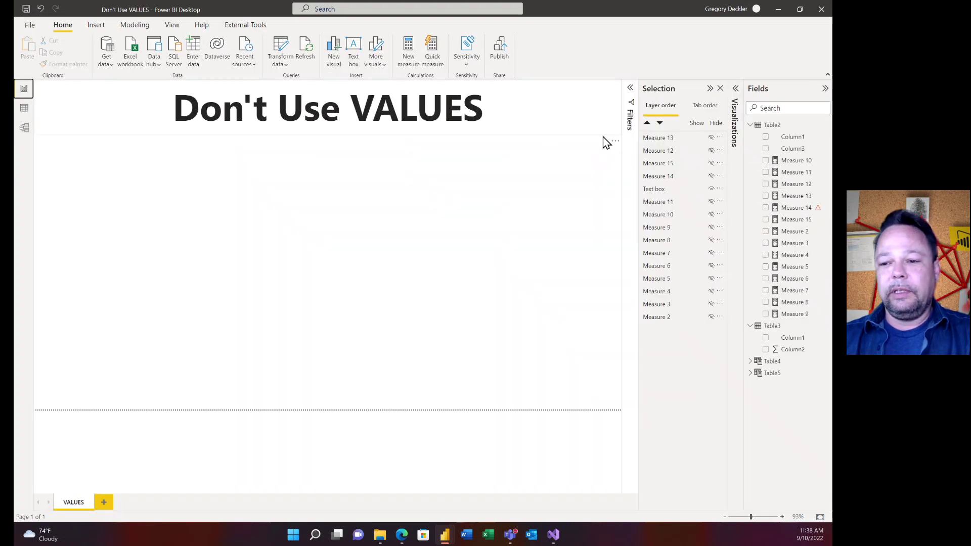
Review the CONCATENATEX formulas of Measure 2 and Measure 3 and unhide both of their cards on the report page
click(795, 234)
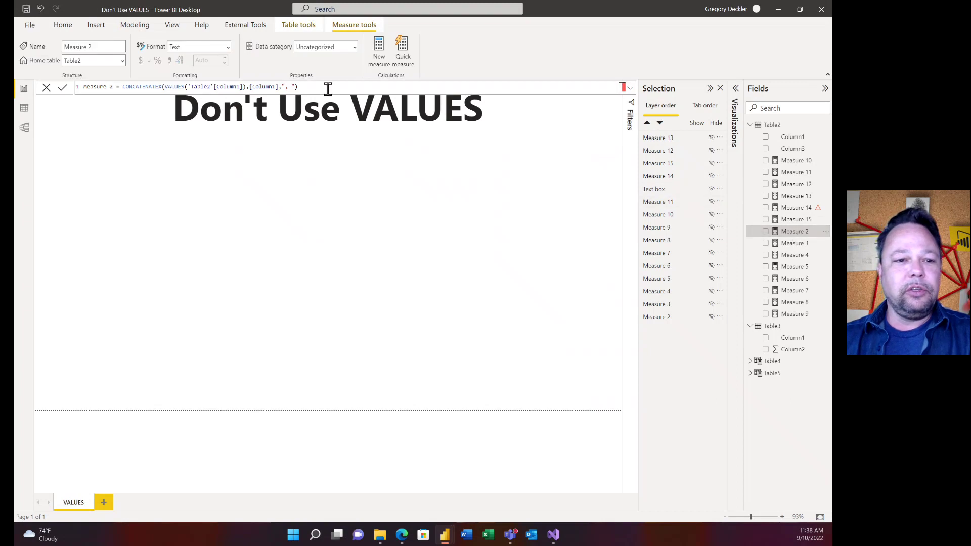
drag(122, 87, 247, 87)
click(167, 86)
click(264, 87)
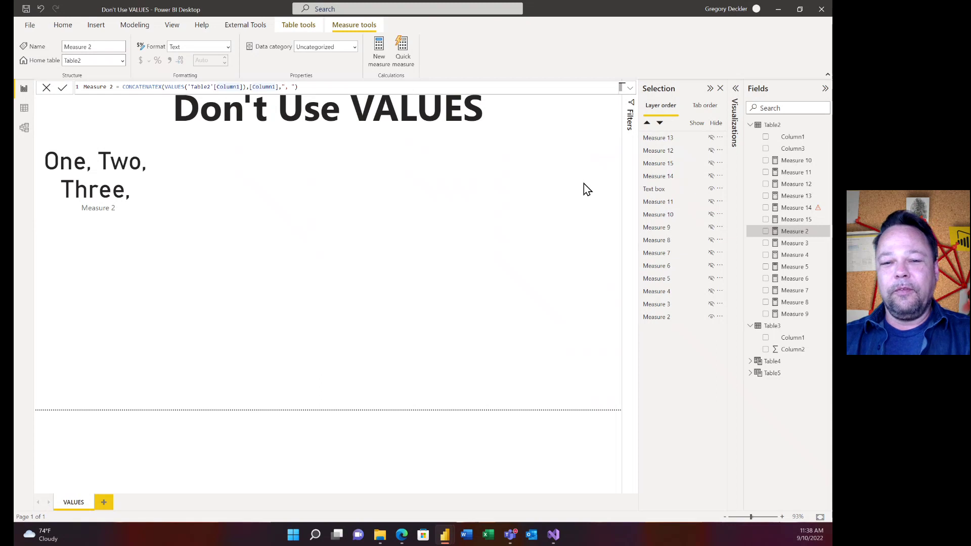
click(794, 244)
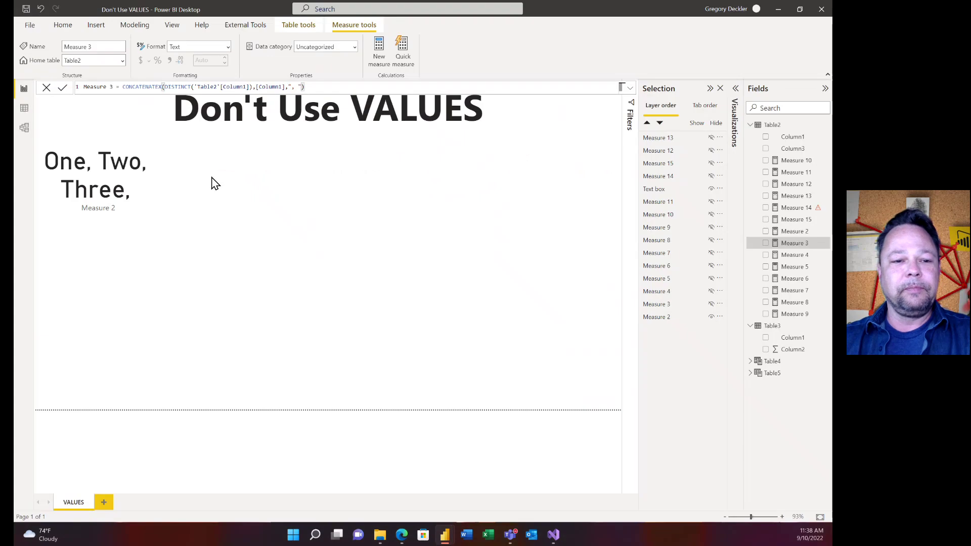
click(711, 304)
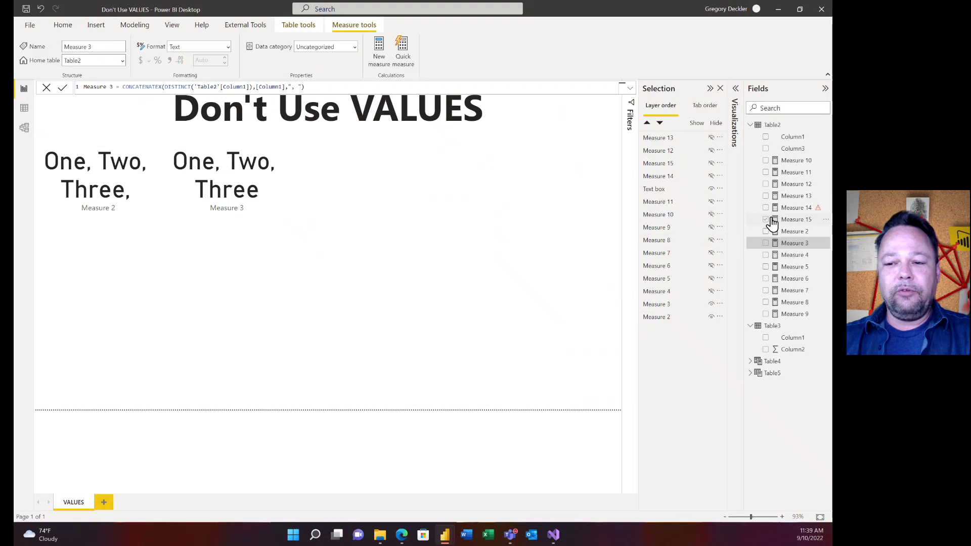
Review the VALUES formulas of Measure 4 and Measure 5 and unhide both of their cards, comparing Measure 4 with Measure 3's formula
click(793, 257)
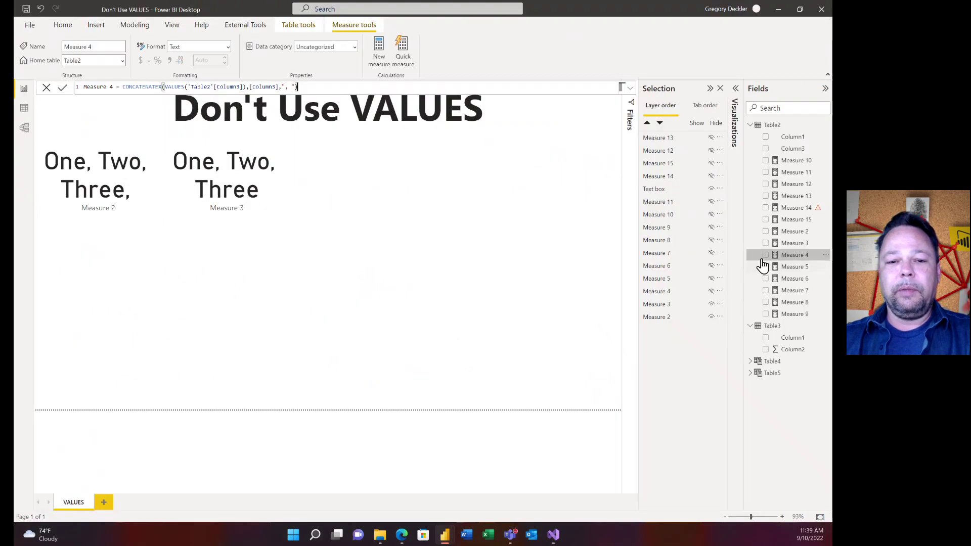
click(712, 292)
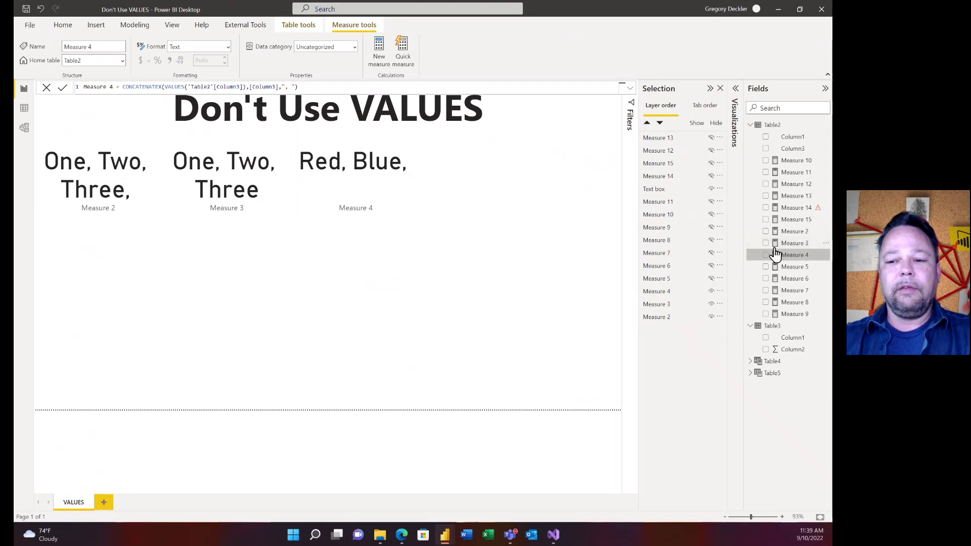
click(798, 247)
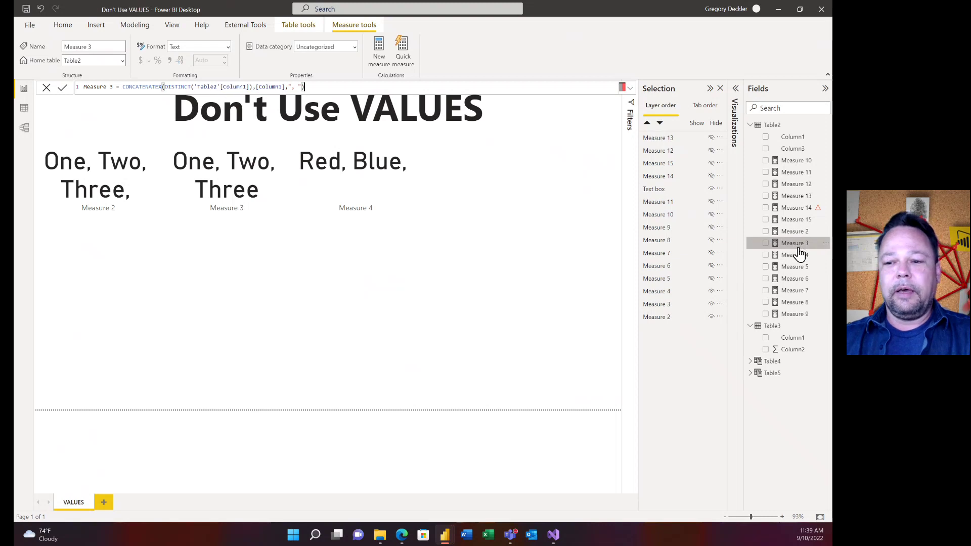
click(796, 257)
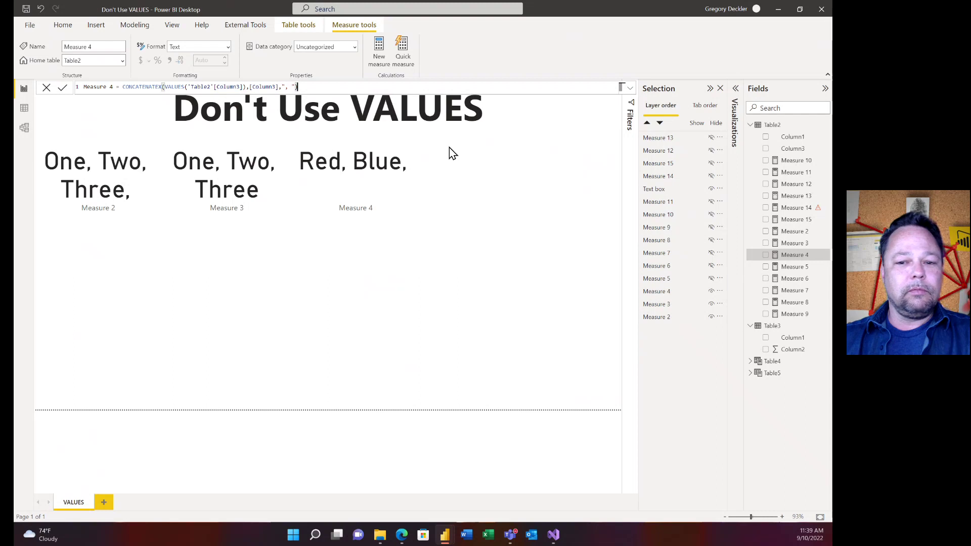
click(797, 270)
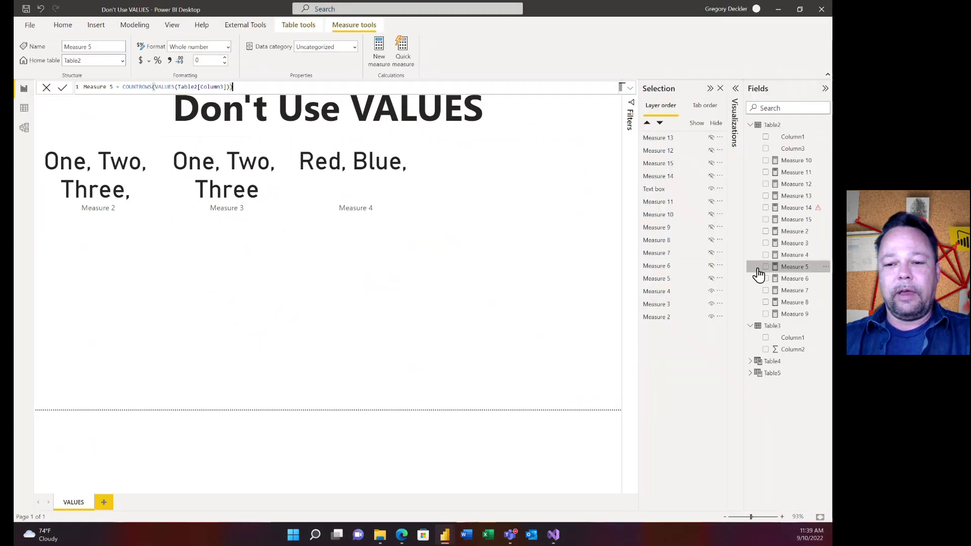
click(712, 278)
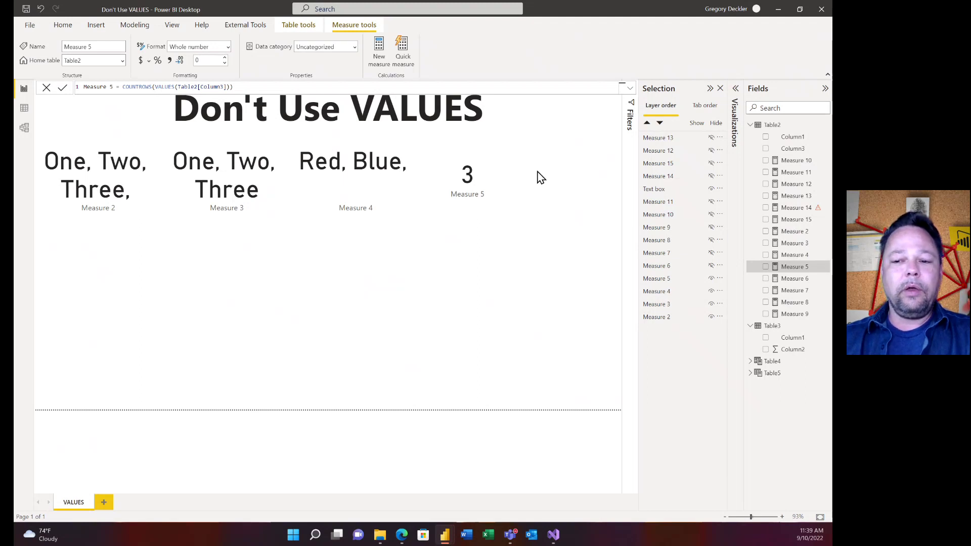
Review the SUMX formula of Measure 6, unhide its card, and check the Table3 data it sums
click(802, 281)
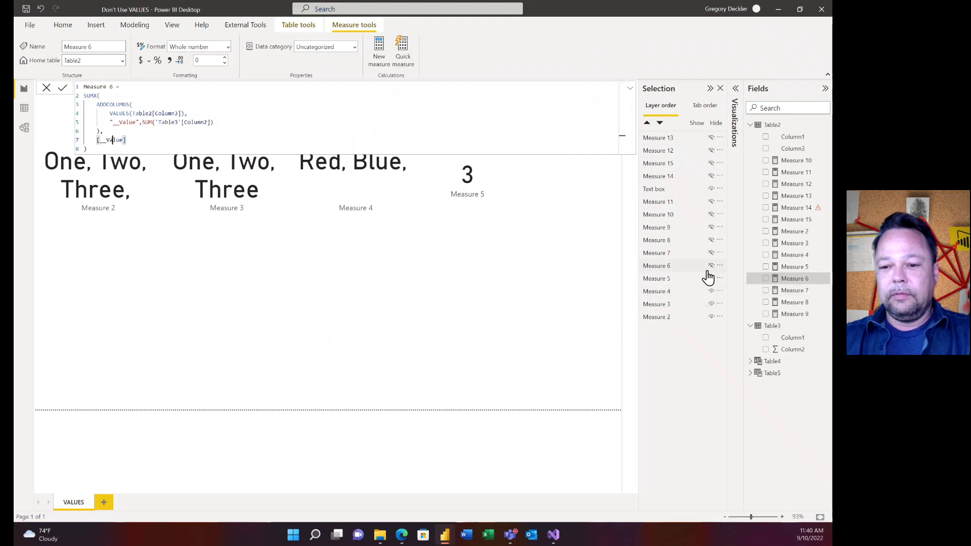
key(Return)
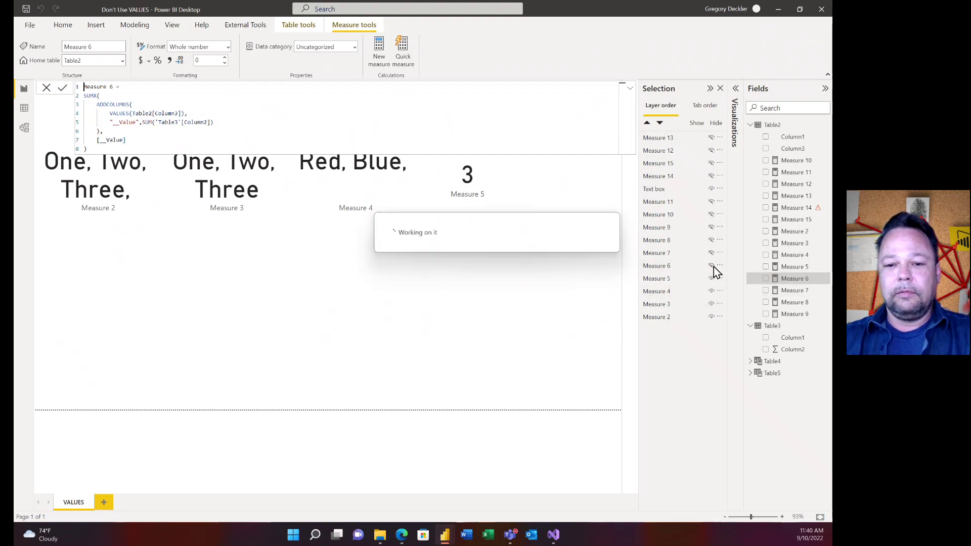
click(712, 266)
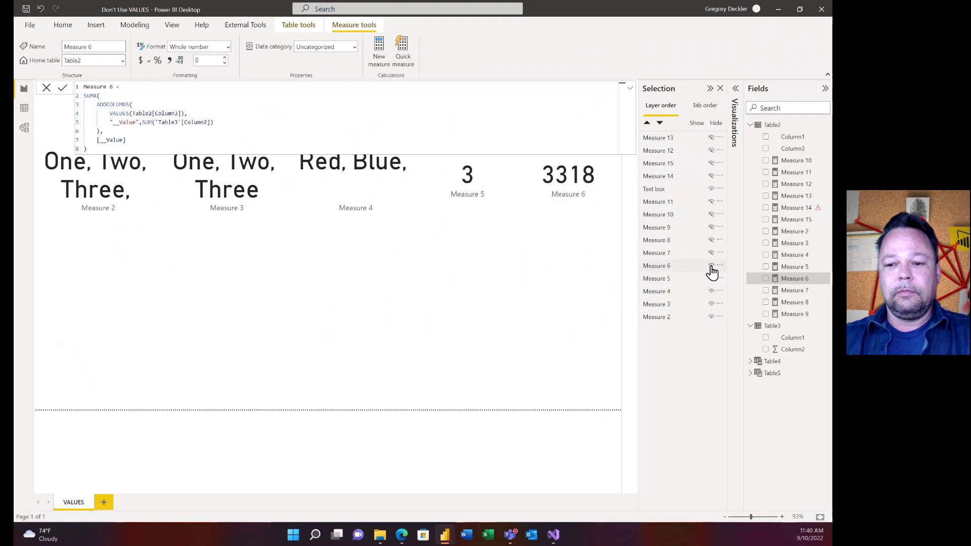
click(522, 225)
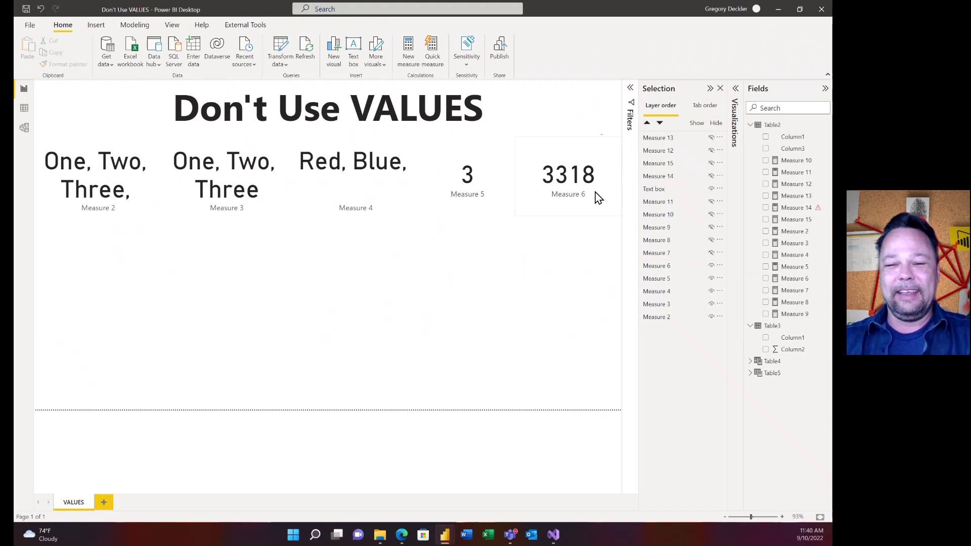
click(25, 114)
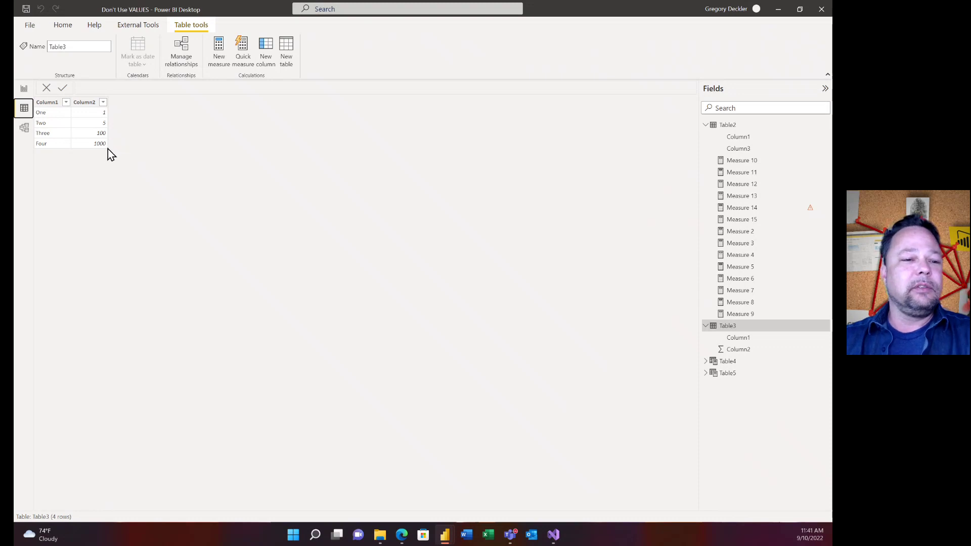
click(24, 89)
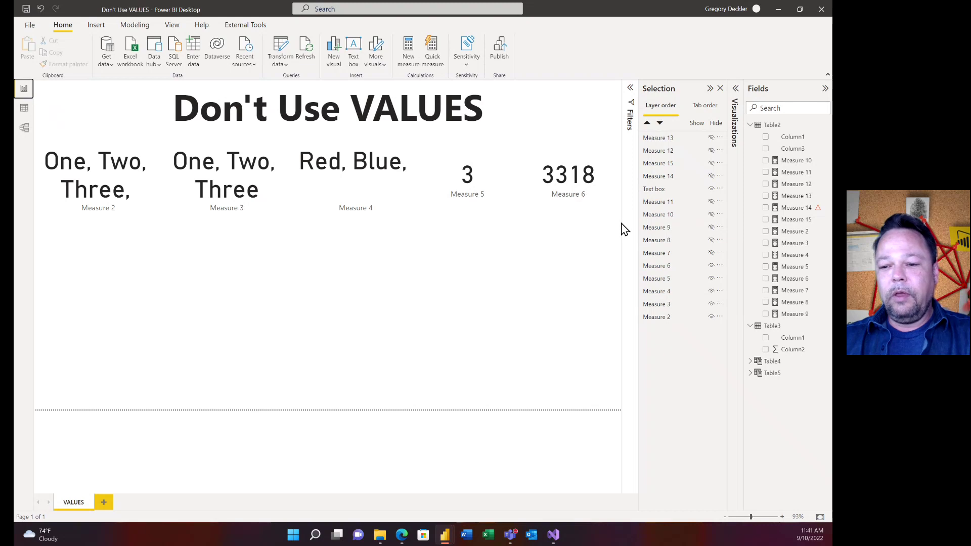
Review the ADDCOLUMNS formula of Measure 7 and the KEEPFILTERS formula of Measure 8, and unhide both of their cards on the report page
click(793, 292)
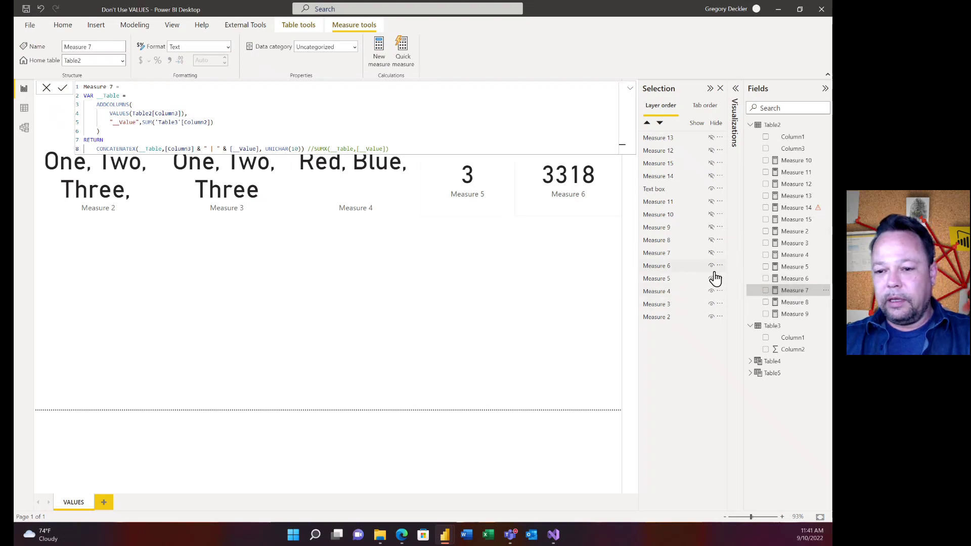
click(711, 253)
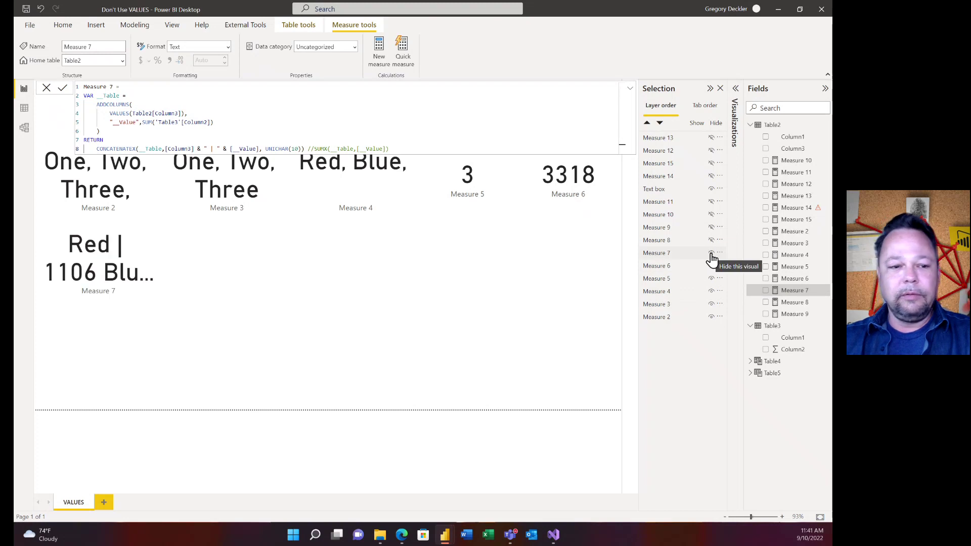
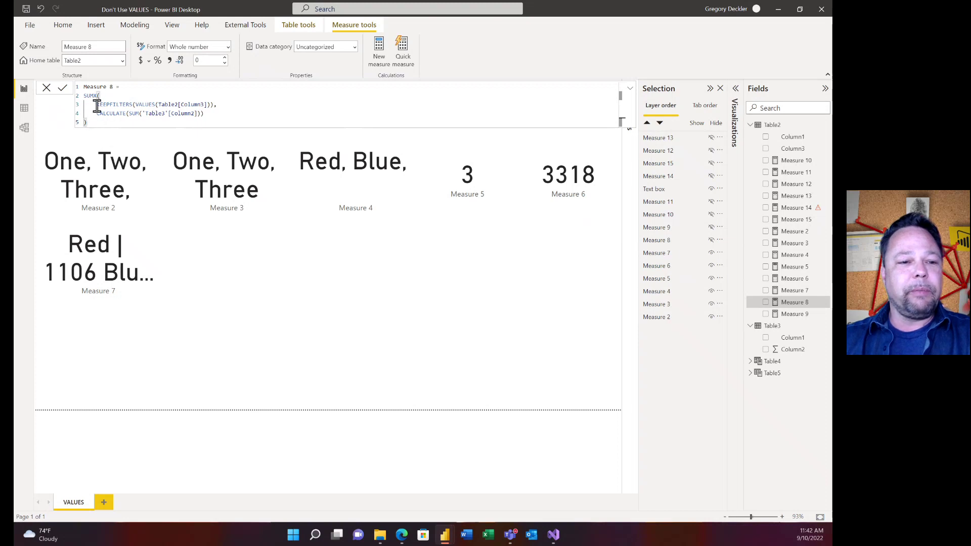
drag(87, 122, 81, 95)
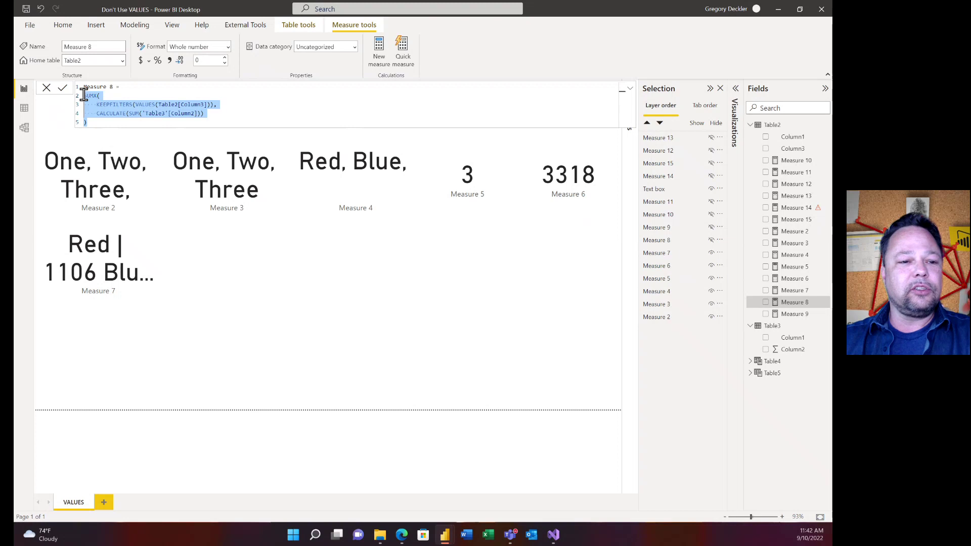
click(103, 96)
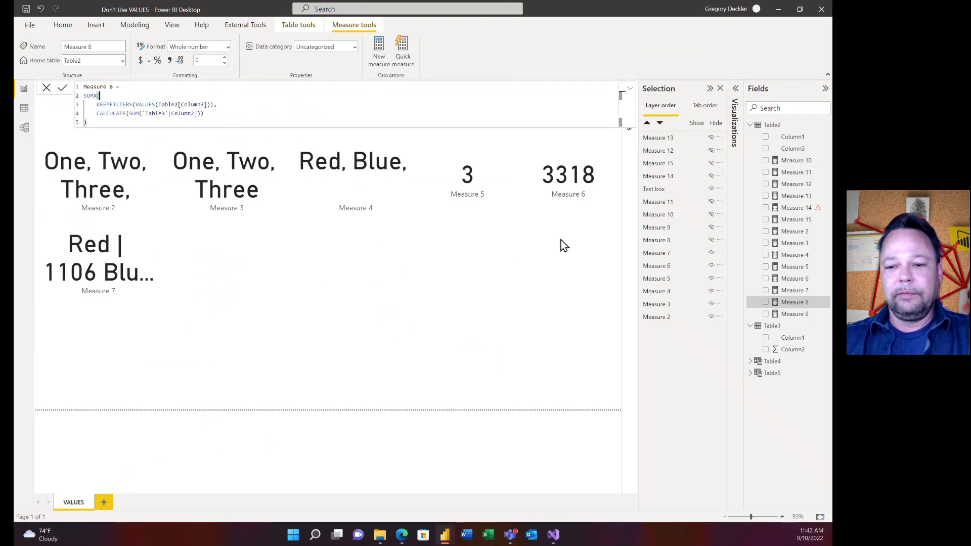
click(713, 240)
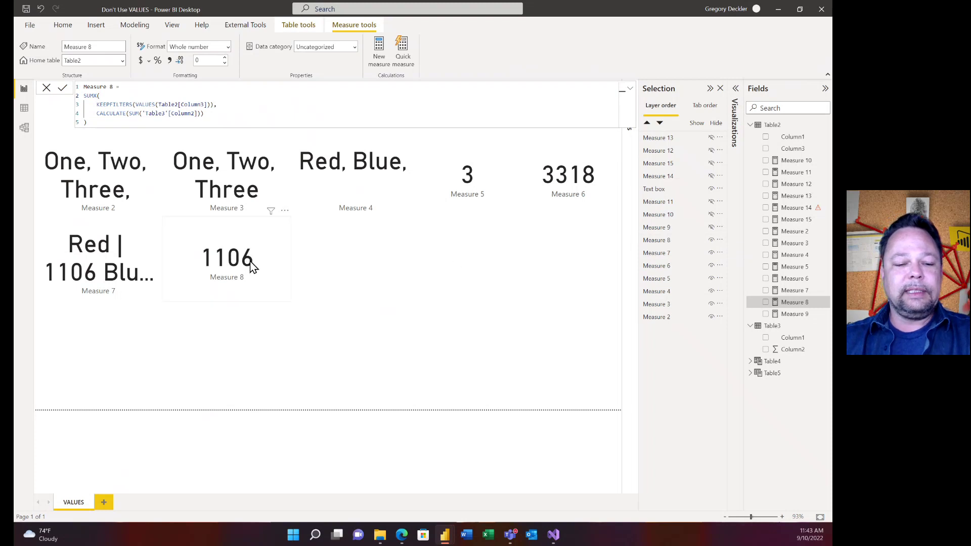
mouse_move(253, 267)
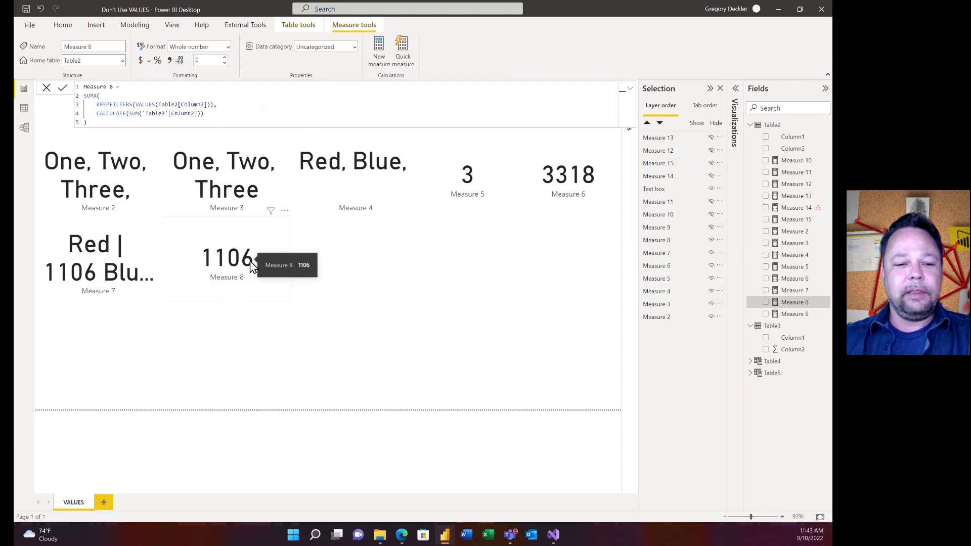
Compare the data rows of Table3 and Table2, and return to the report page to re-examine the SUMX formula of Measure 8
click(24, 112)
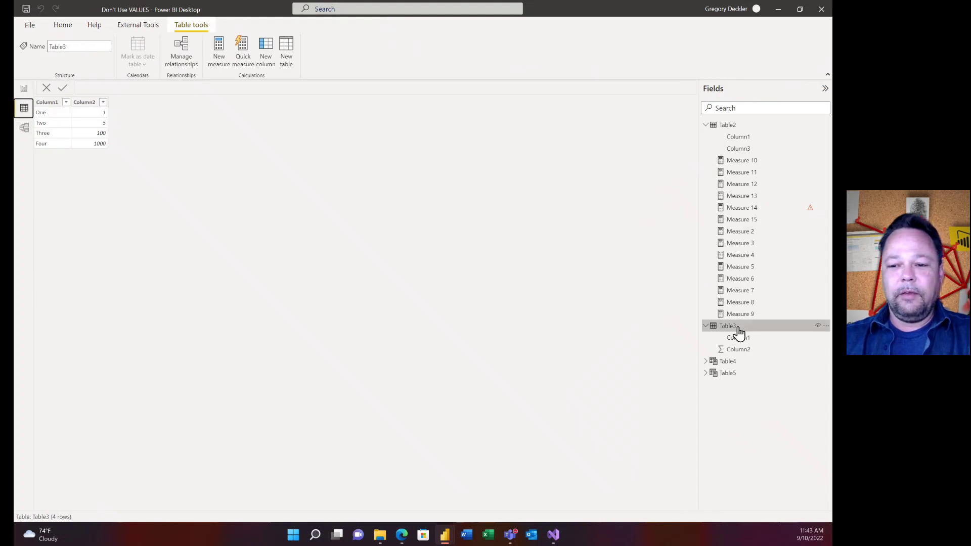
click(727, 125)
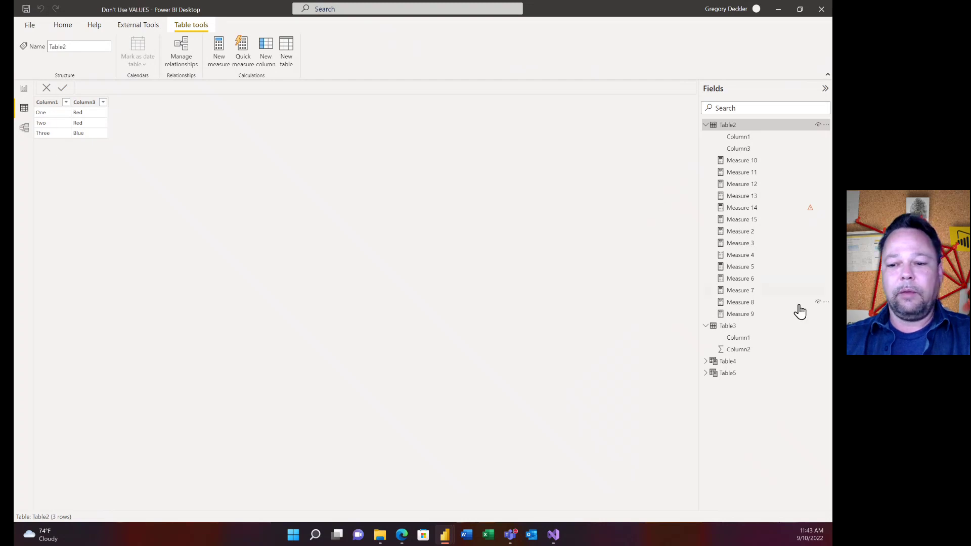
click(729, 327)
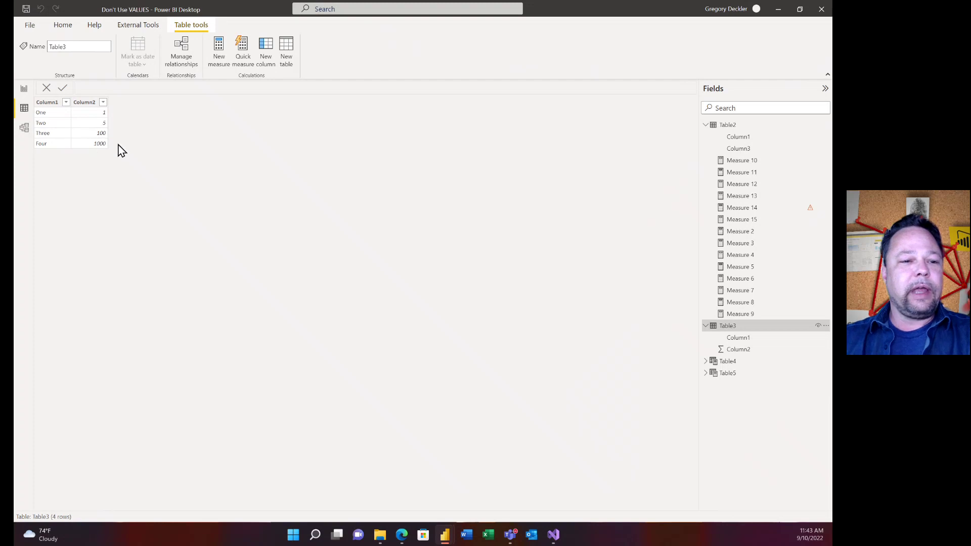
click(24, 91)
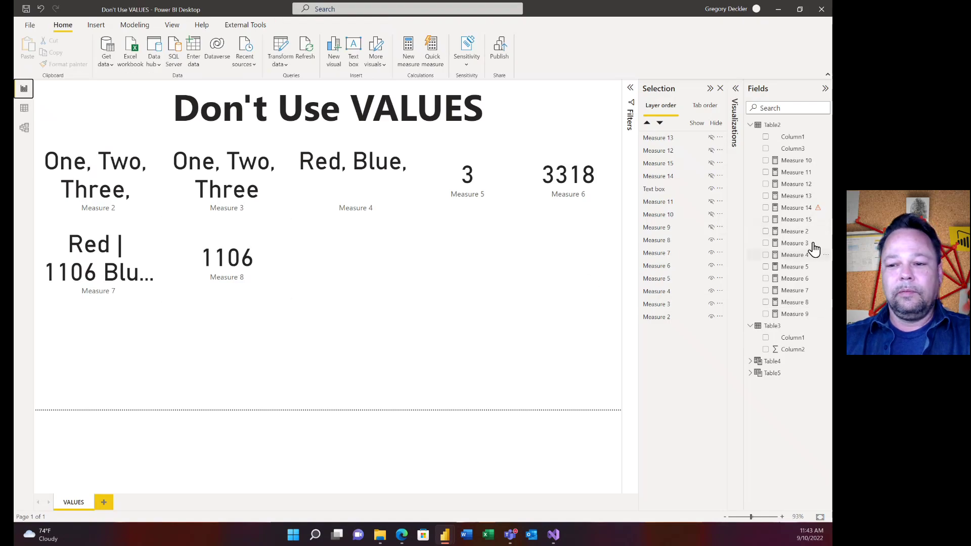
click(795, 305)
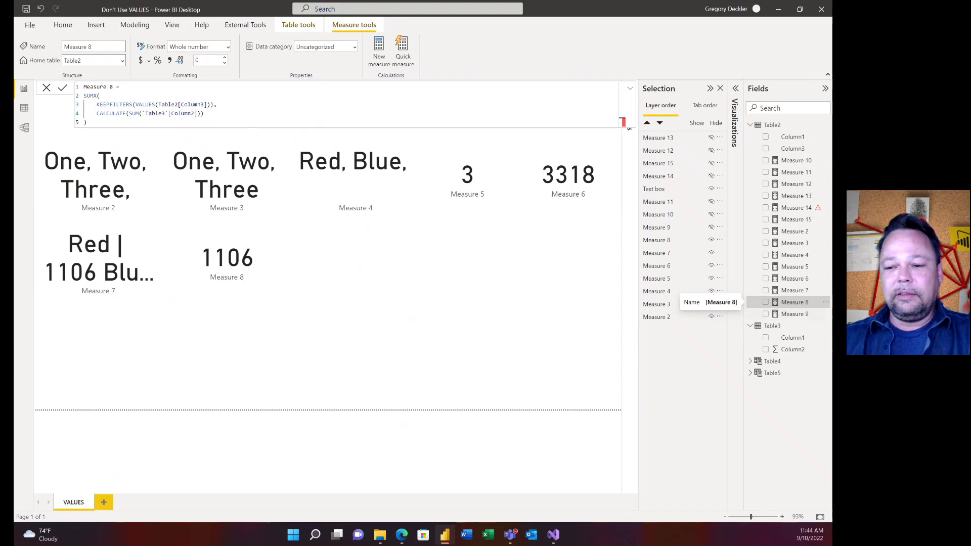
Review the SUMMARIZE formulas of Measure 9 and Measure 10 and unhide both of their cards on the report page
click(798, 314)
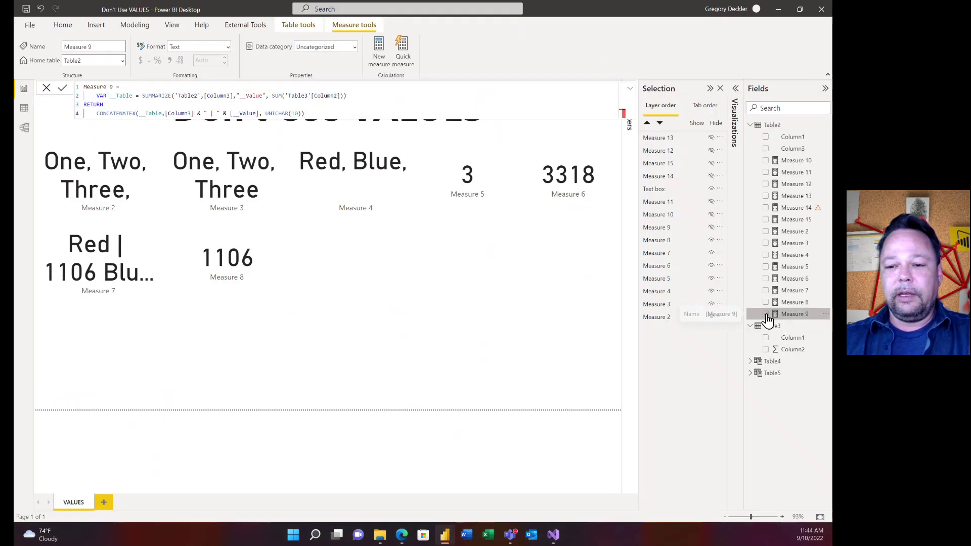
click(712, 227)
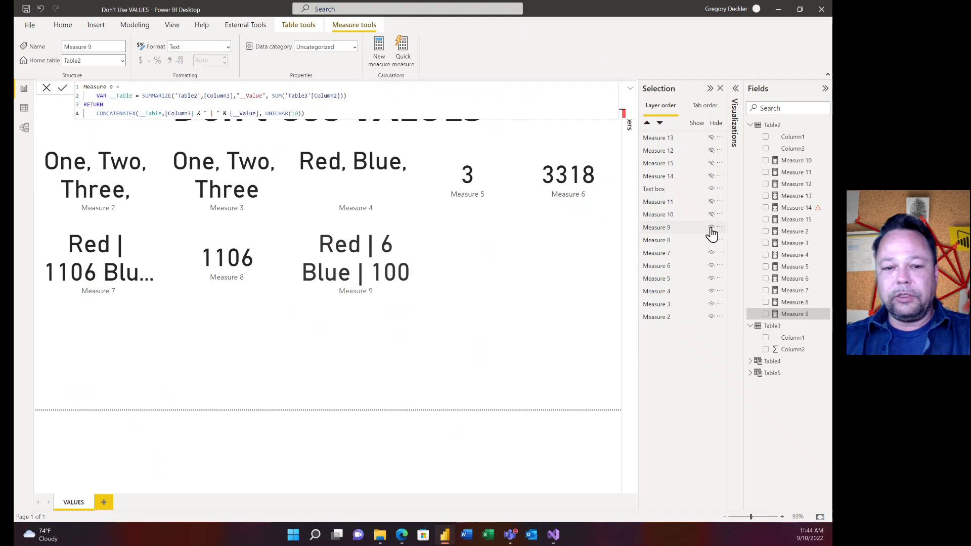
mouse_move(359, 250)
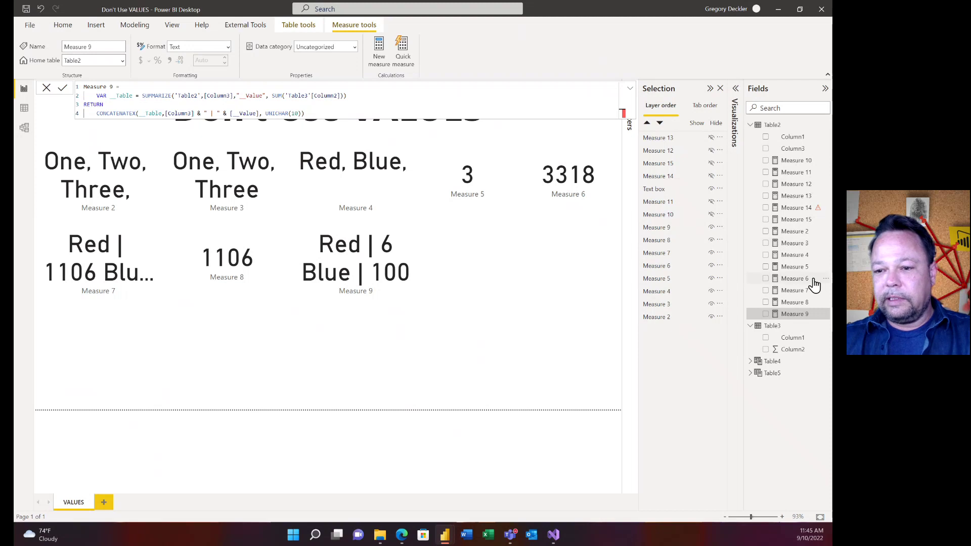
click(805, 161)
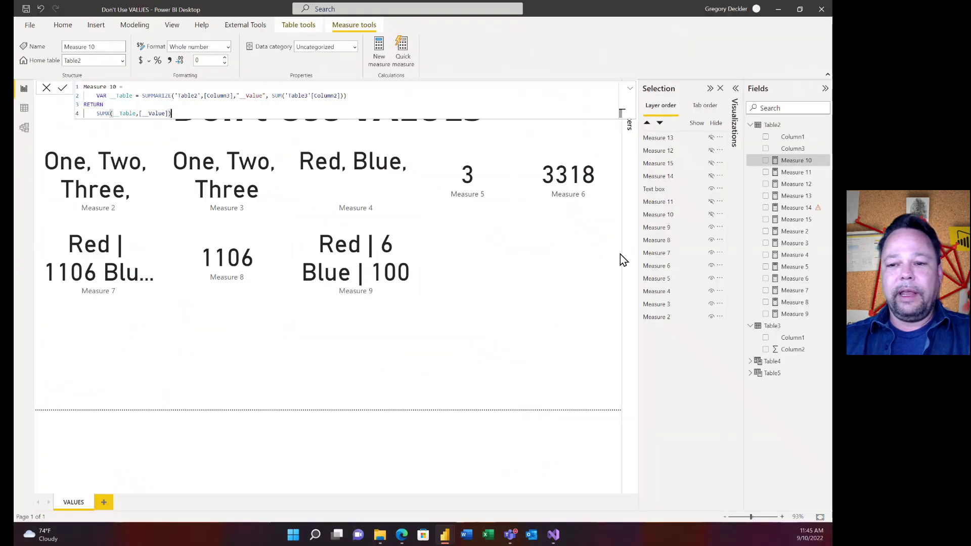
click(712, 217)
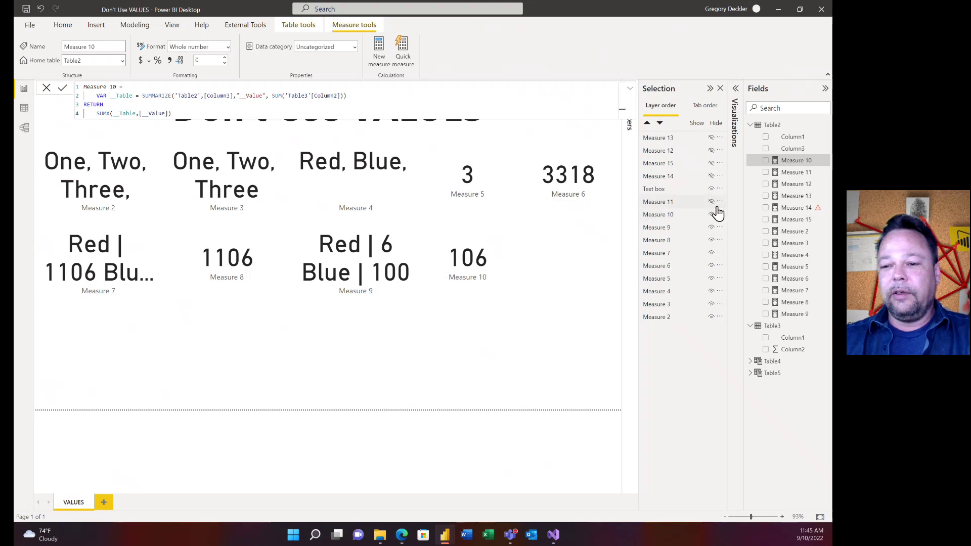
Review the KEEPFILTERS and DISTINCT formula of Measure 11 and unhide its card on the report page
click(795, 172)
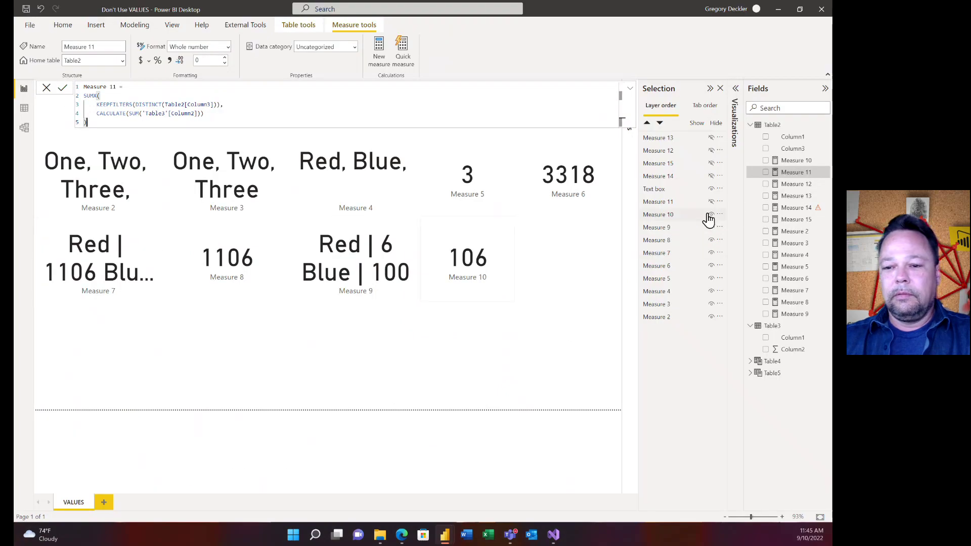
click(711, 202)
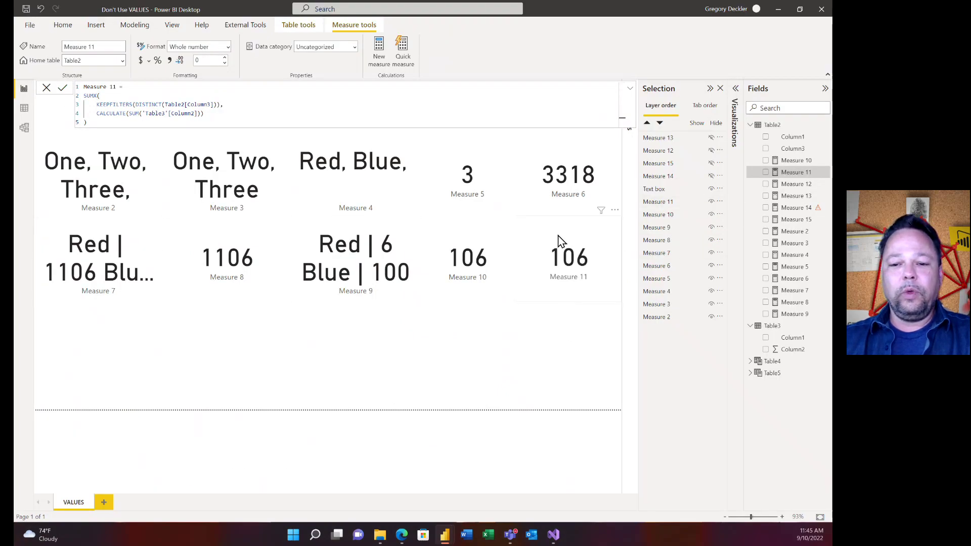
mouse_move(582, 257)
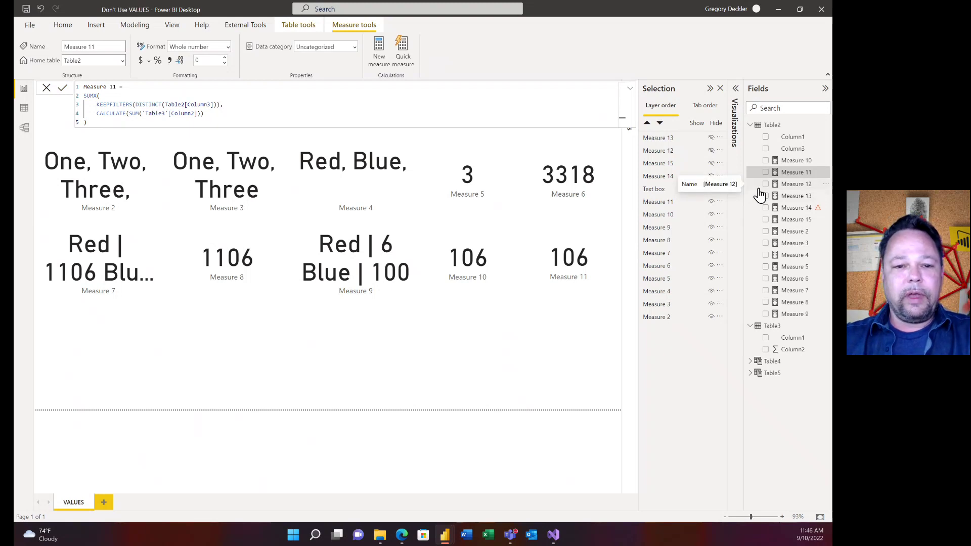
Switch to the VALUES function documentation in Edge, examine its note and syntax, and return to the Don't Use VALUES report in Power BI Desktop
mouse_move(402, 535)
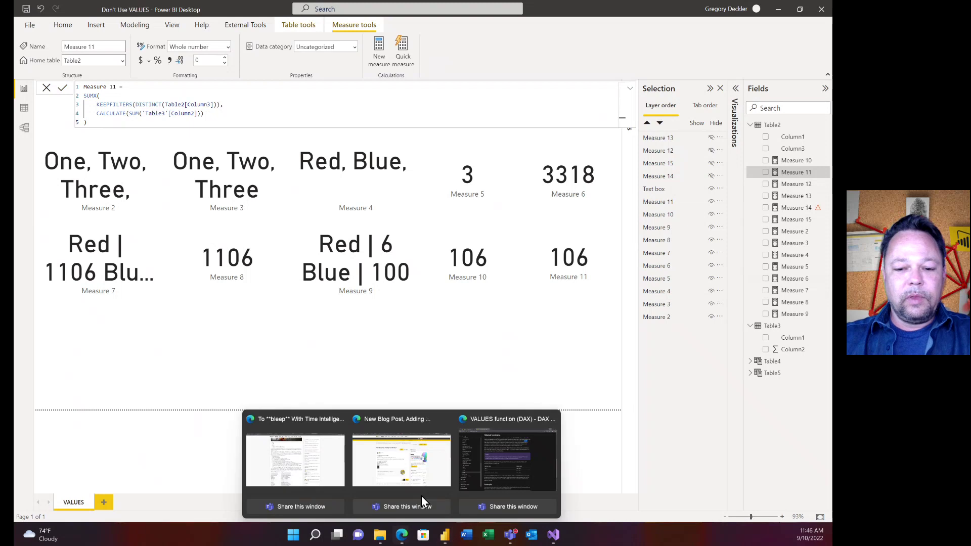
click(479, 469)
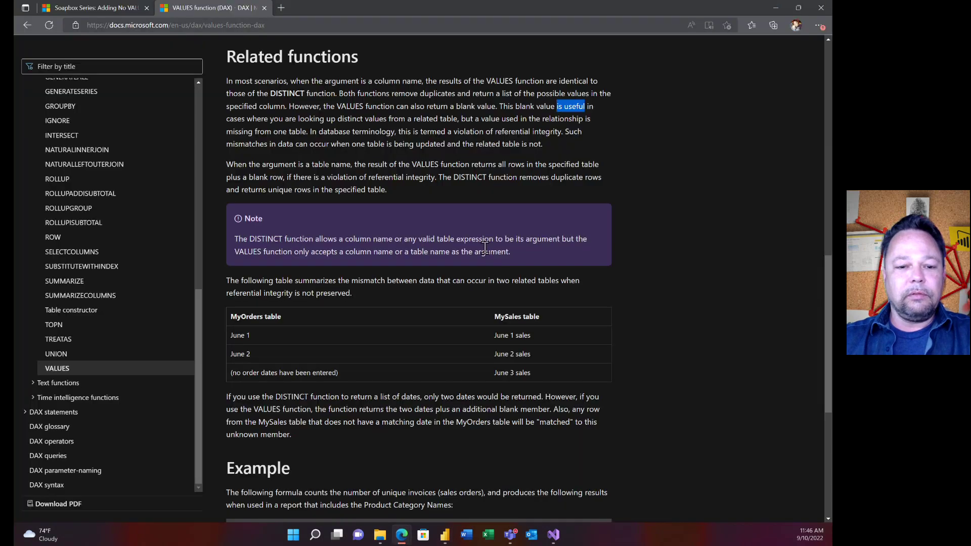
scroll(485, 248, up, 15)
scroll(487, 248, down, 1)
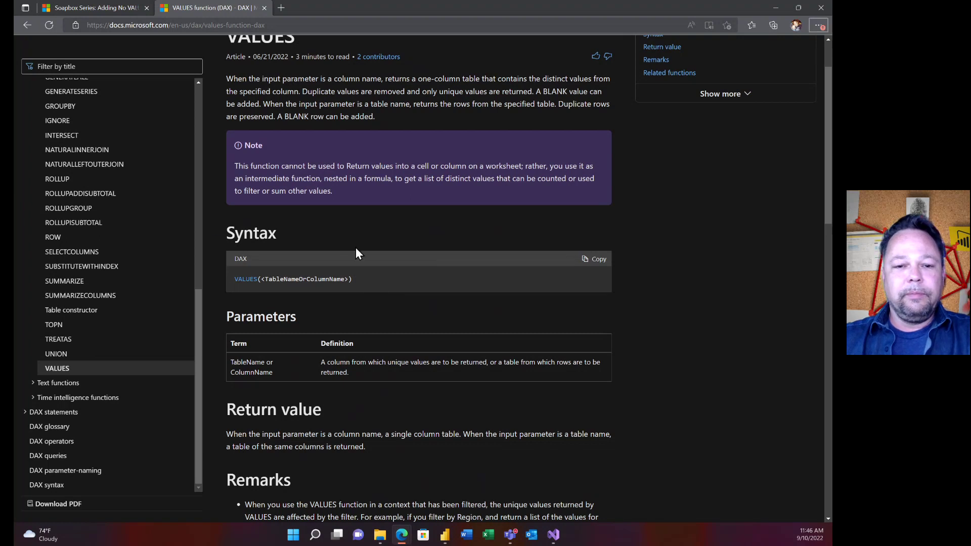
mouse_move(445, 535)
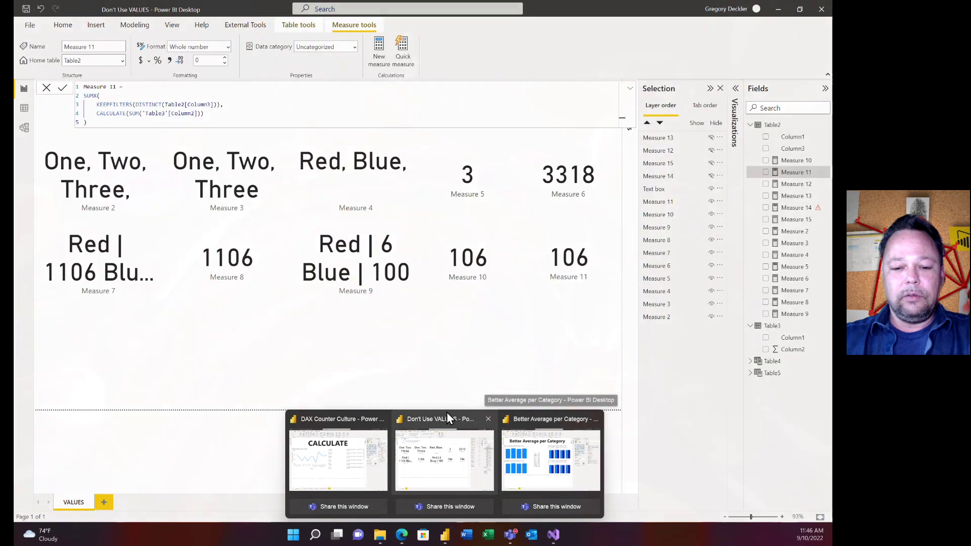
click(438, 426)
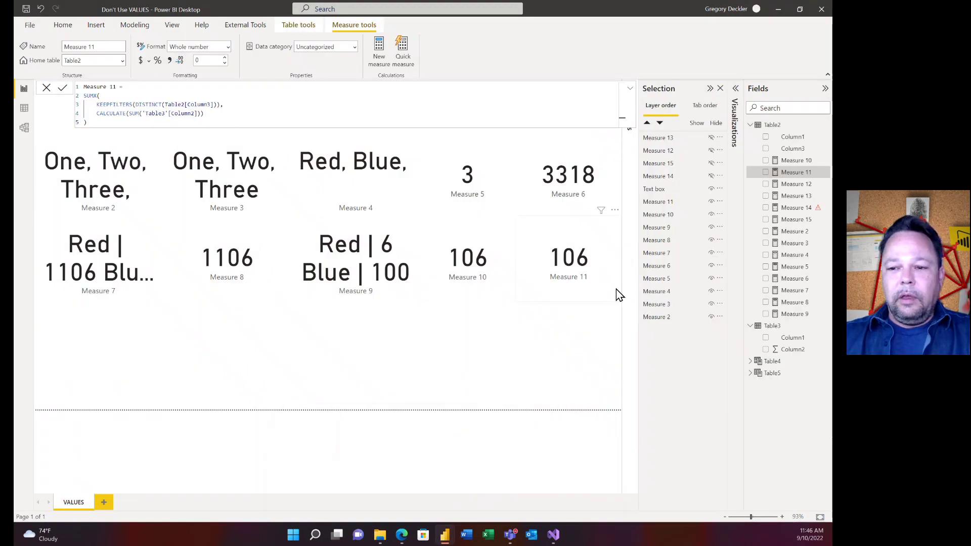
Review Measure 14's formula wrapping VALUES around SELECTCOLUMNS, check the Table2 data it filters, and unhide its card on the report page
click(797, 207)
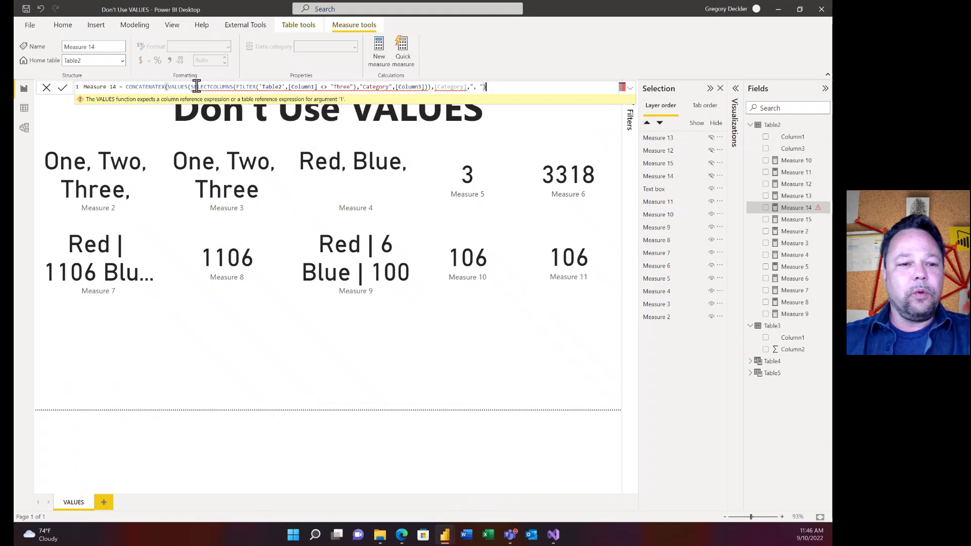
mouse_move(196, 86)
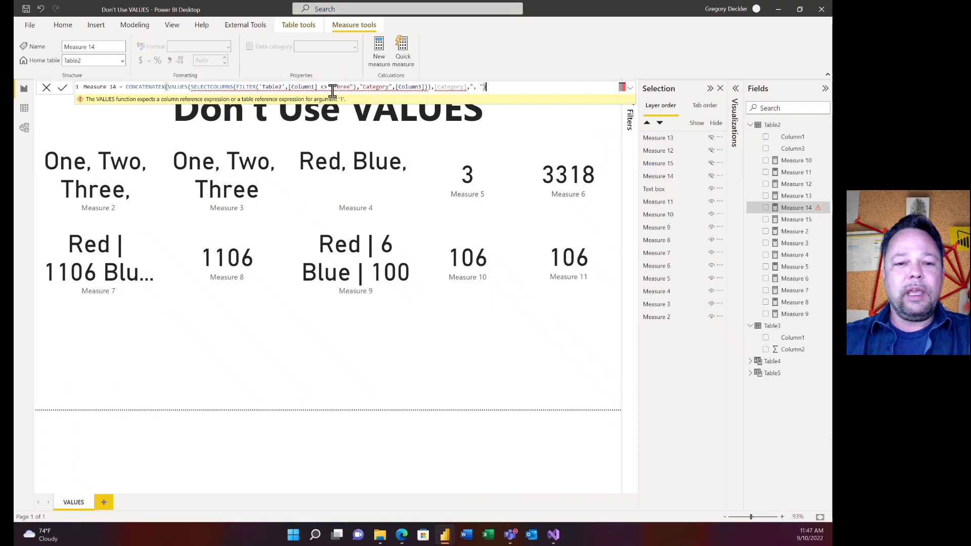
mouse_move(348, 88)
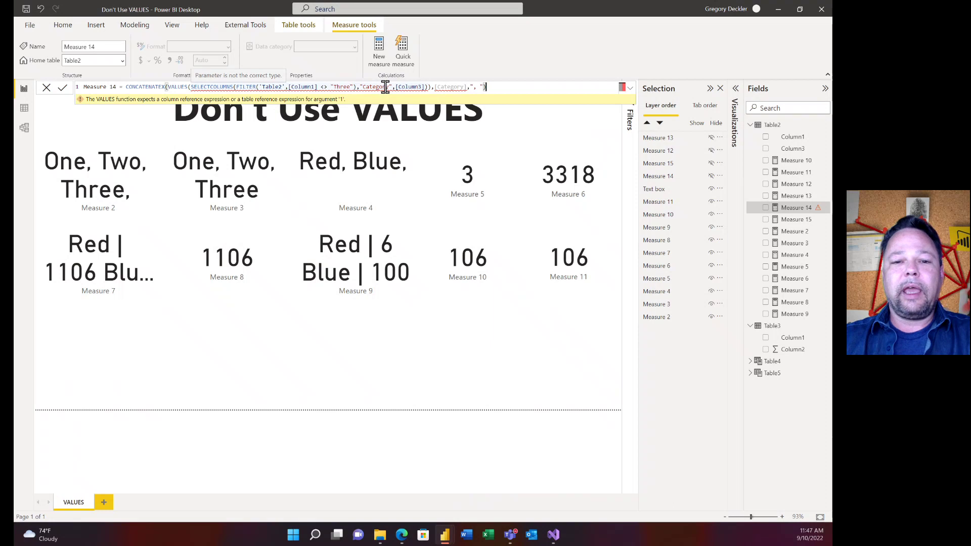
click(24, 109)
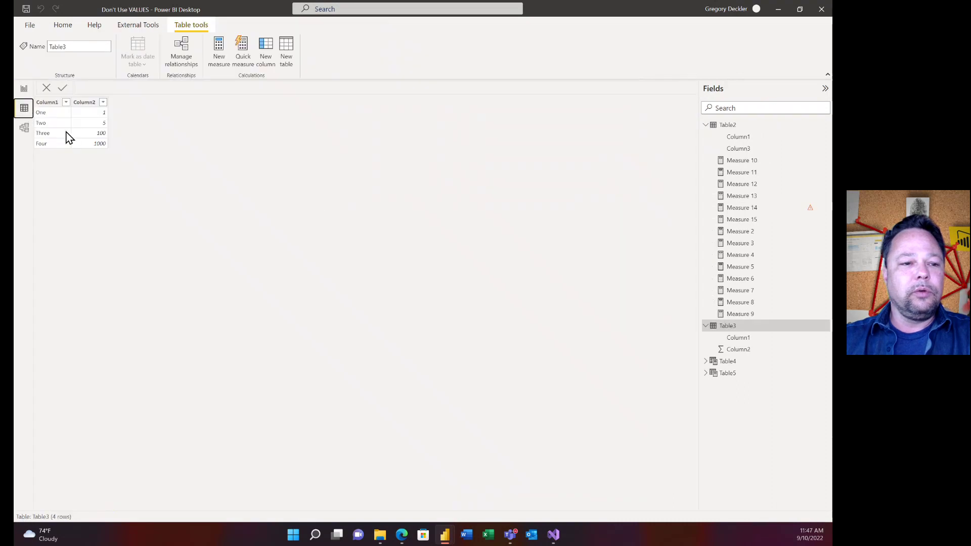
click(726, 126)
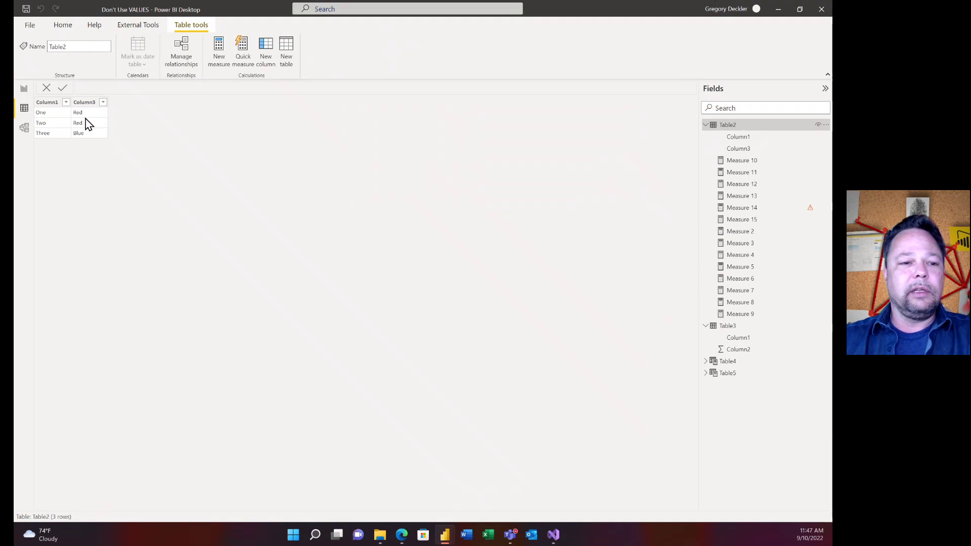
click(25, 90)
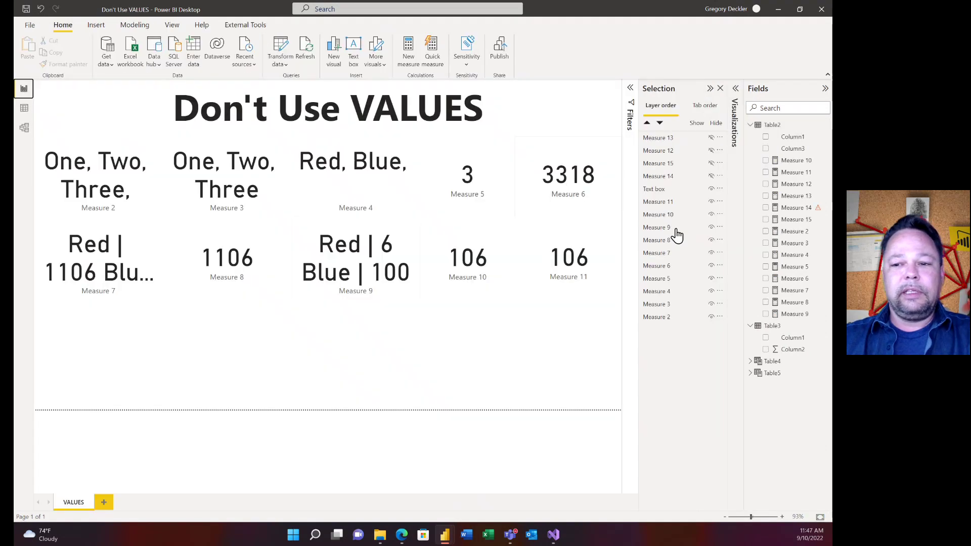
click(792, 208)
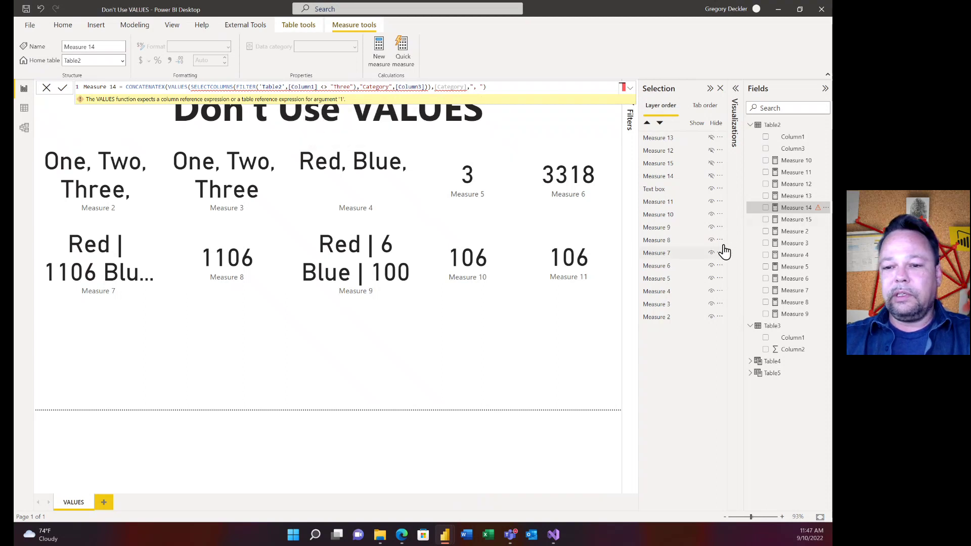
click(711, 176)
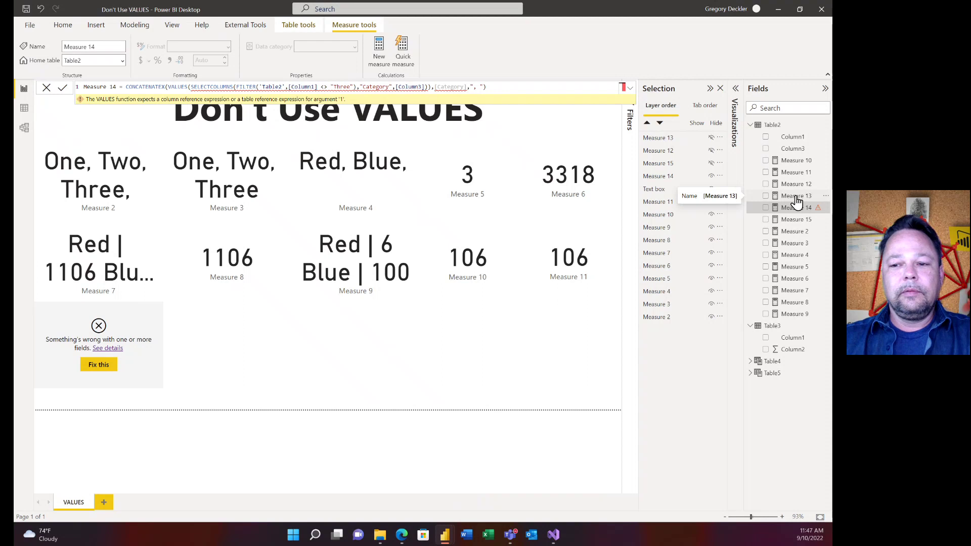
Review Measure 15's formula wrapping DISTINCT around SELECTCOLUMNS and unhide its card on the report page
click(797, 220)
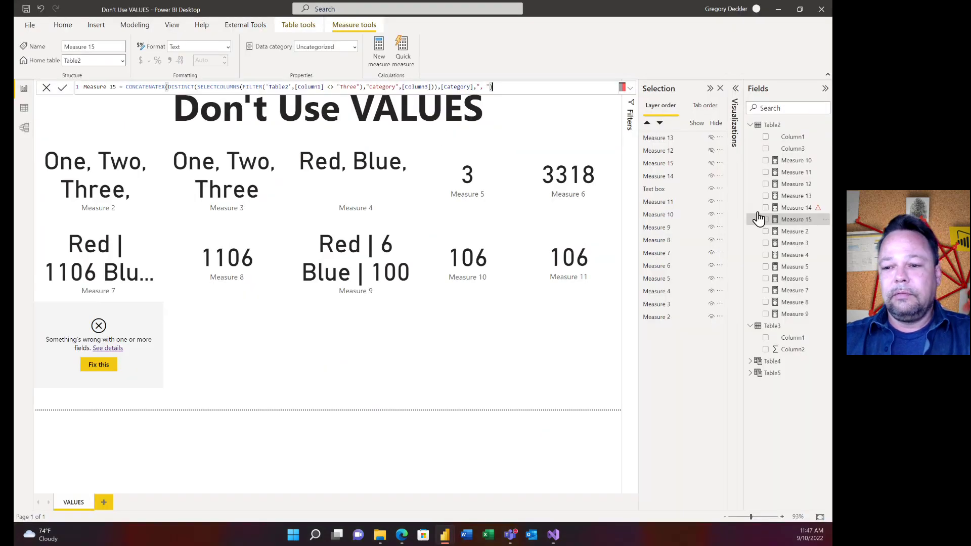
click(759, 219)
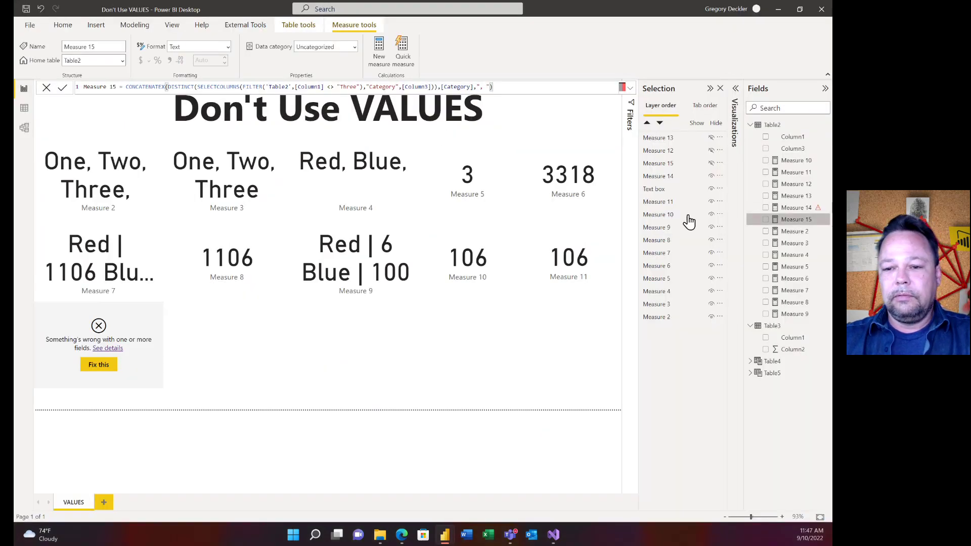
click(711, 163)
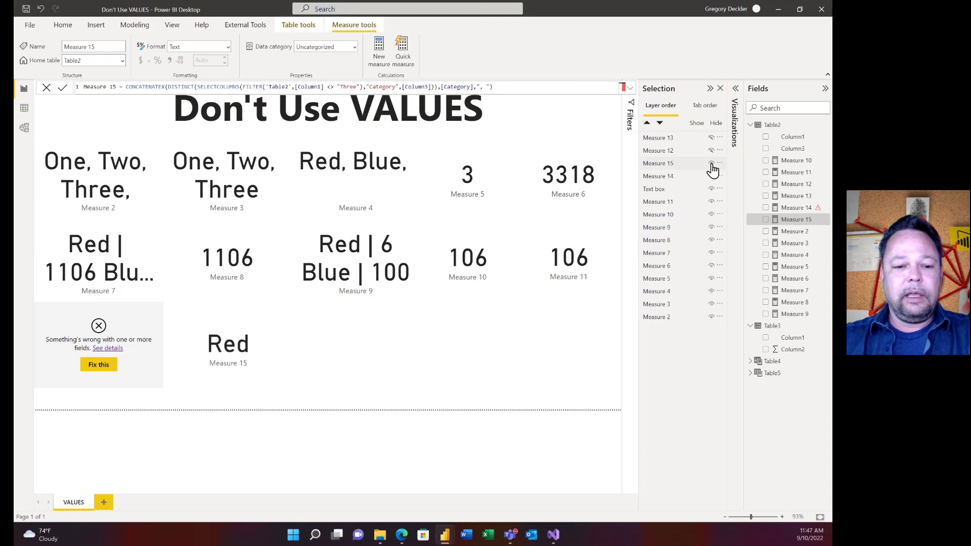
mouse_move(302, 352)
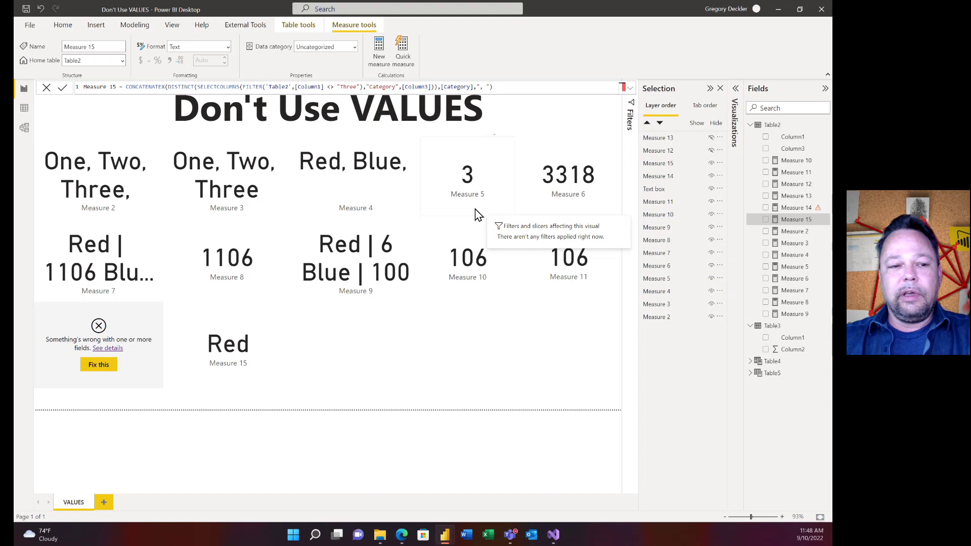
Examine the data and formulas of Table4, defined with VALUES('Table3'), and Table5, defined directly as 'Table3'
click(24, 109)
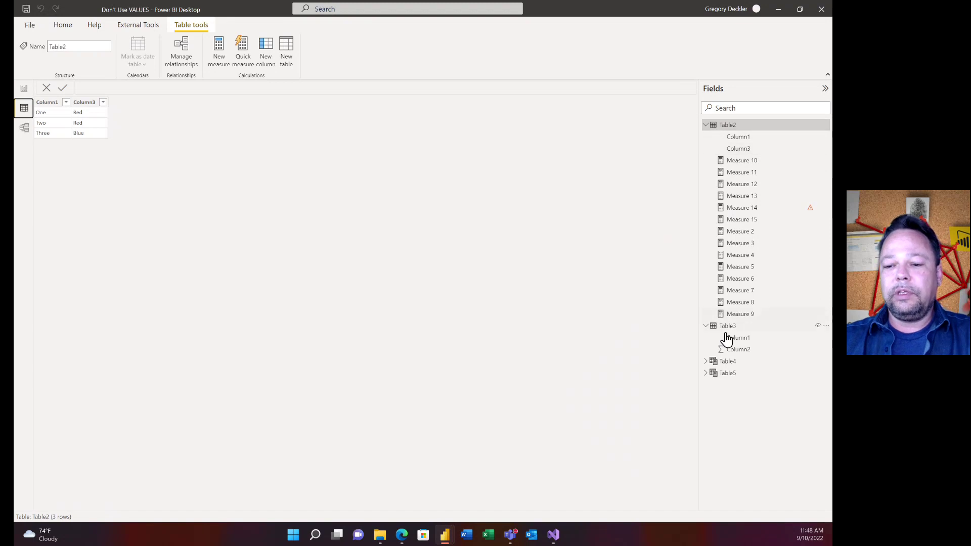
click(728, 362)
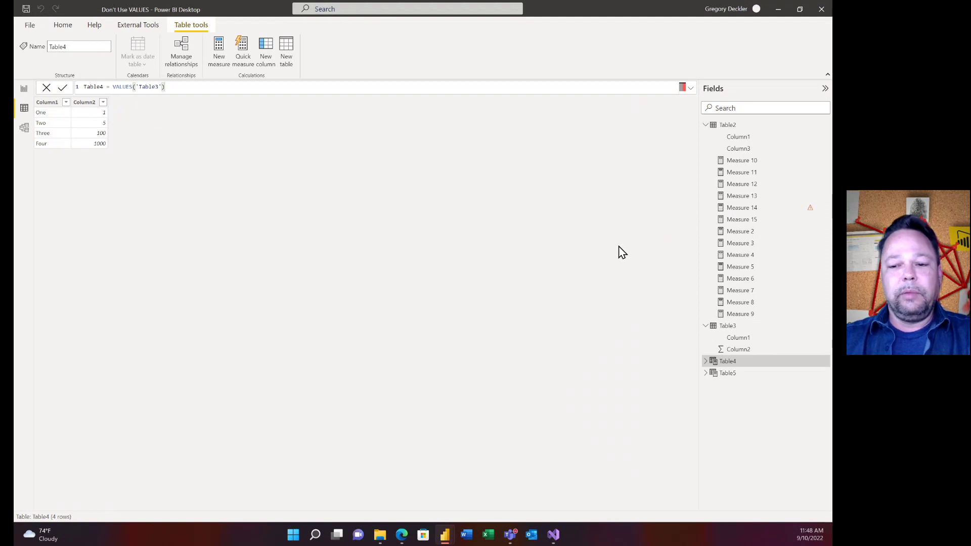
click(729, 379)
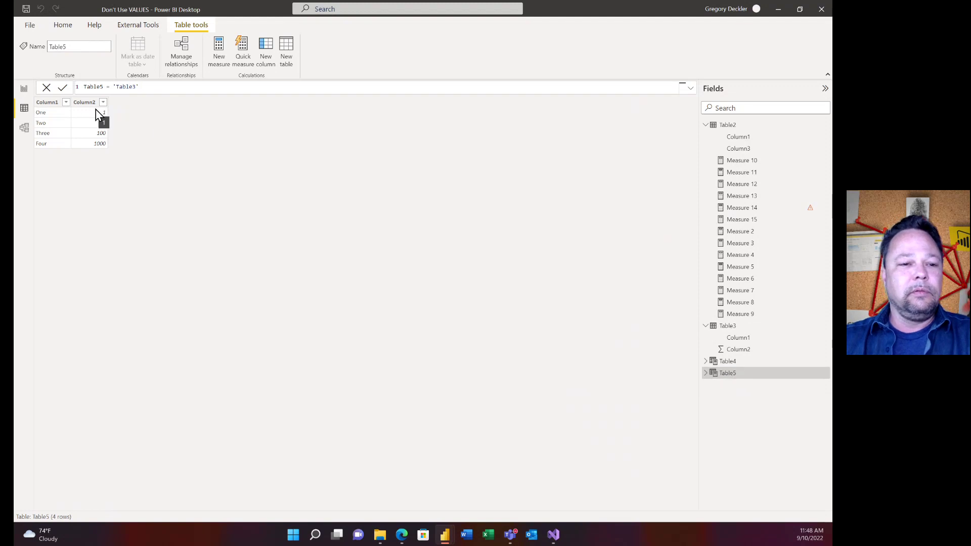
click(175, 87)
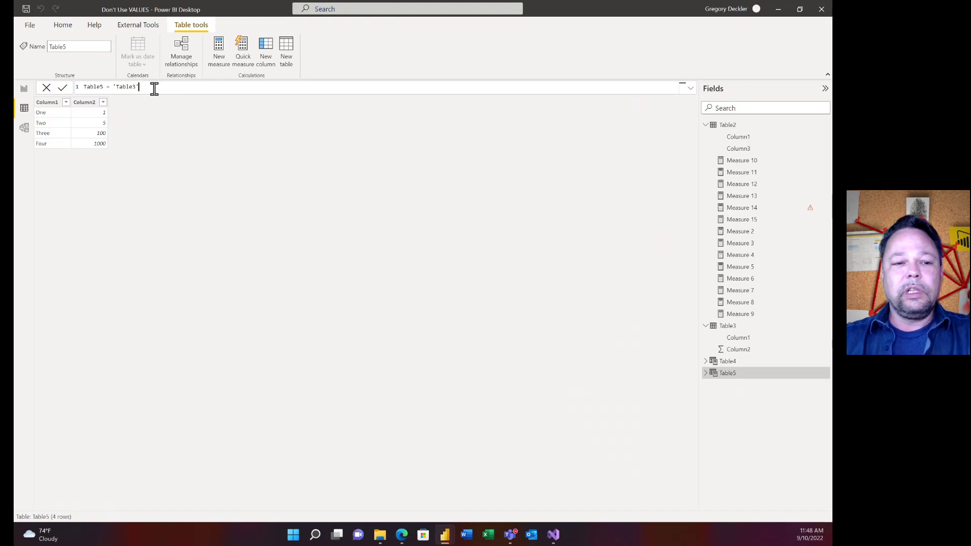
Back on the report page, review Measure 12's VALUE("1") + 1 and Measure 13's "1" + 1 formulas and unhide both cards
click(24, 89)
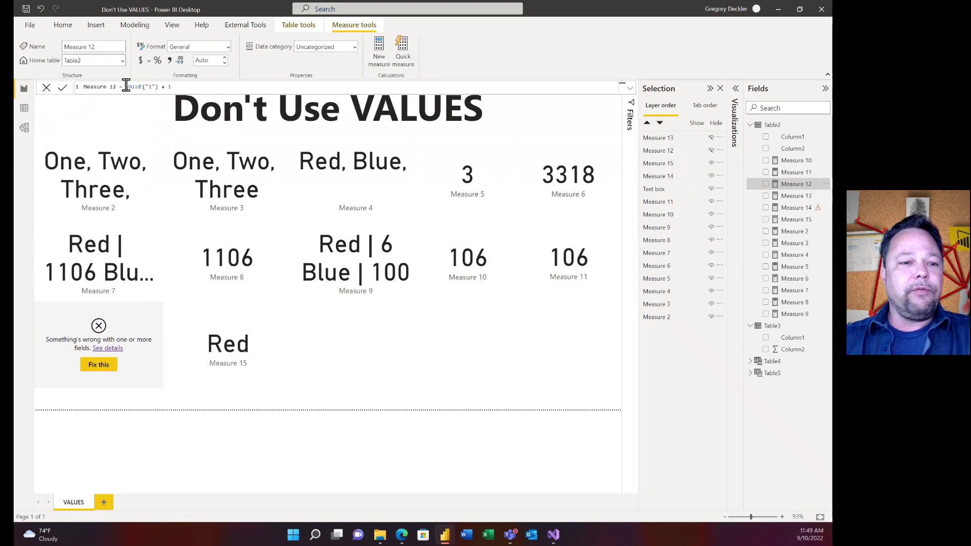
drag(125, 86, 158, 88)
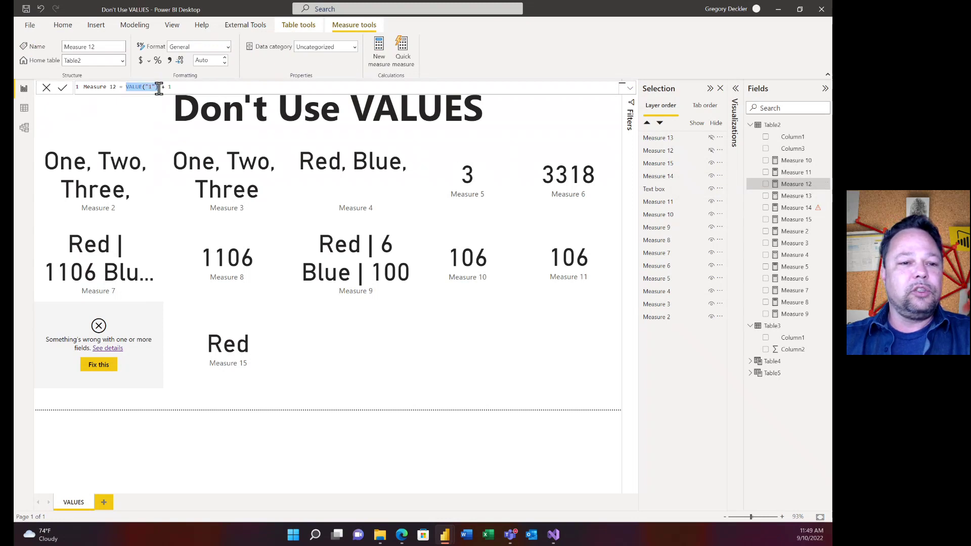
click(189, 87)
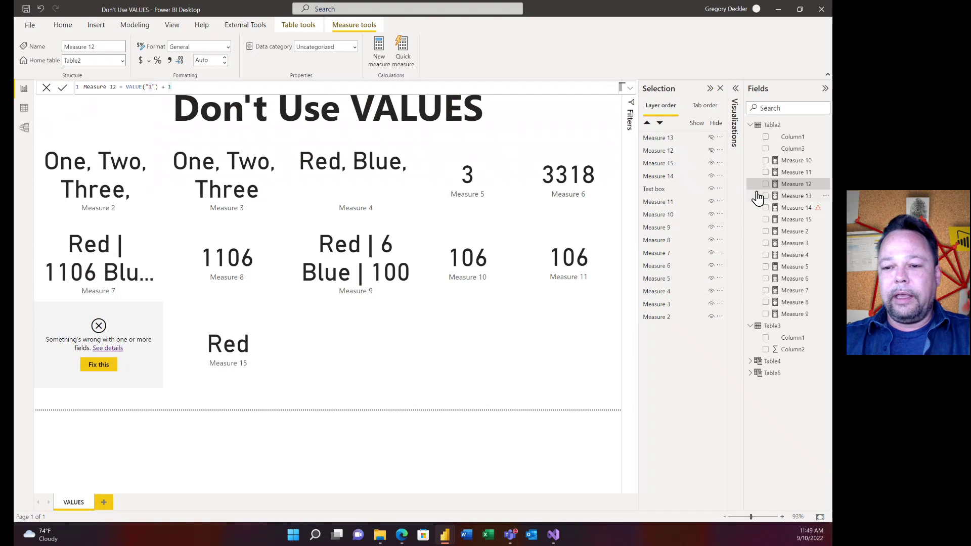
click(712, 151)
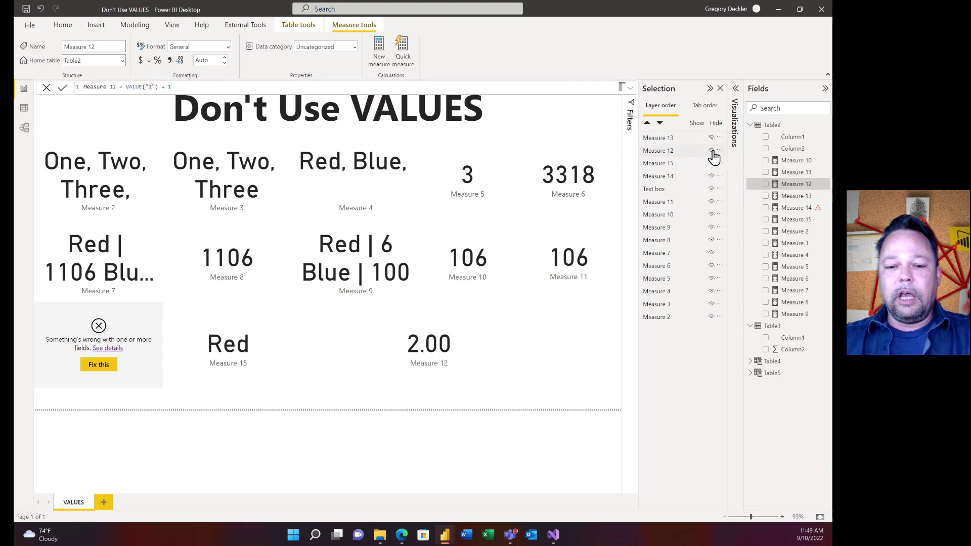
mouse_move(452, 338)
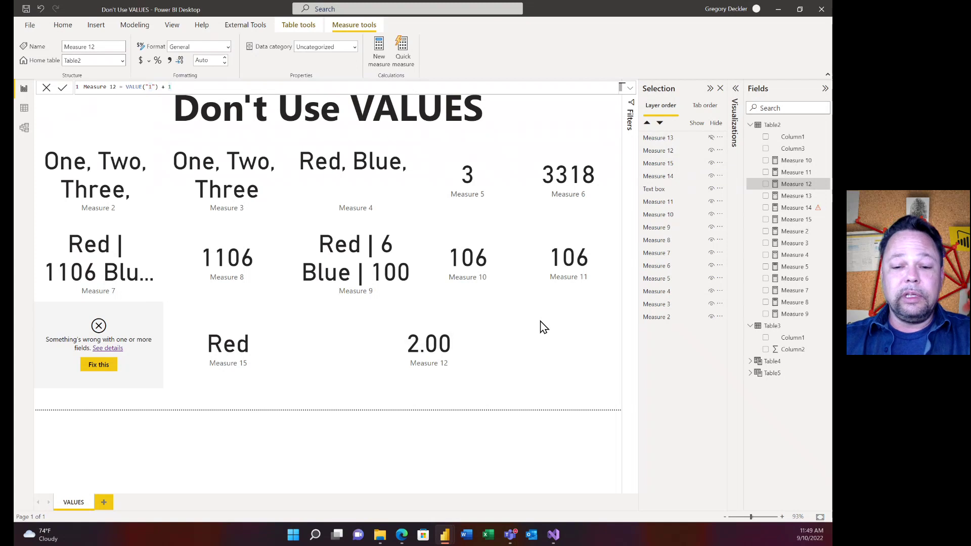
click(799, 197)
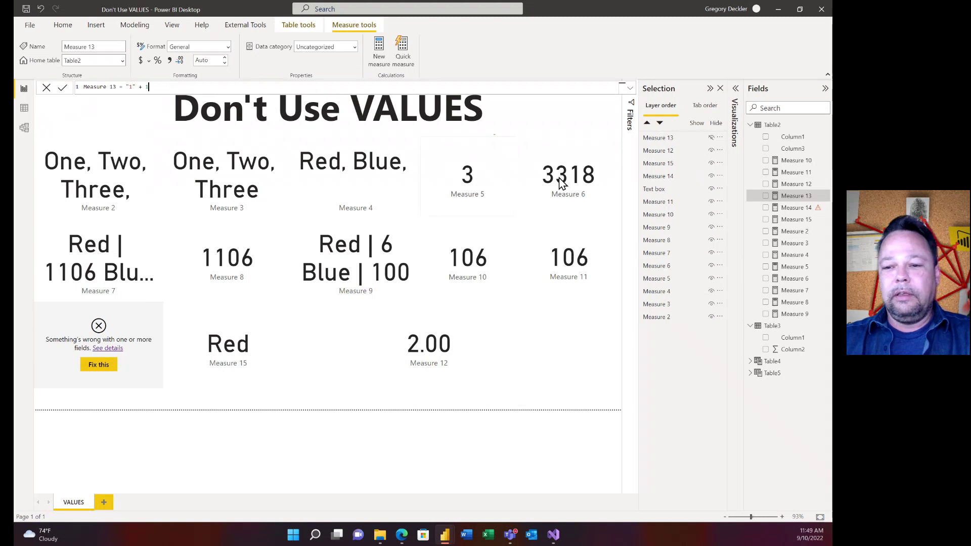
click(711, 138)
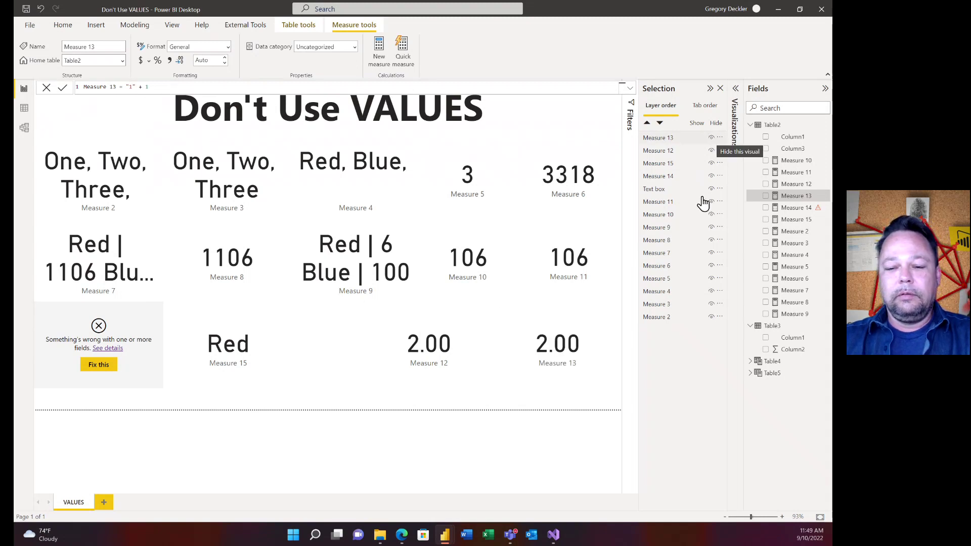